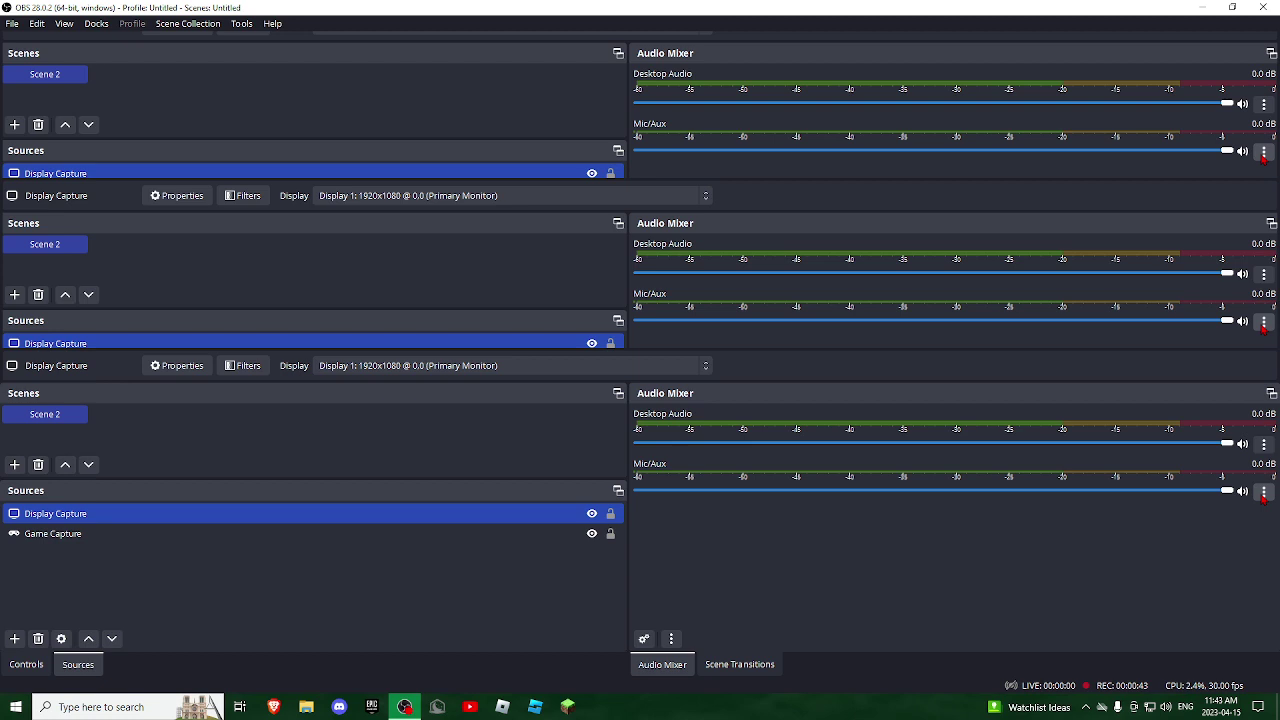
Step: Unhide all Audio Mixer sources and switch the mixer to the vertical layout
click(1264, 491)
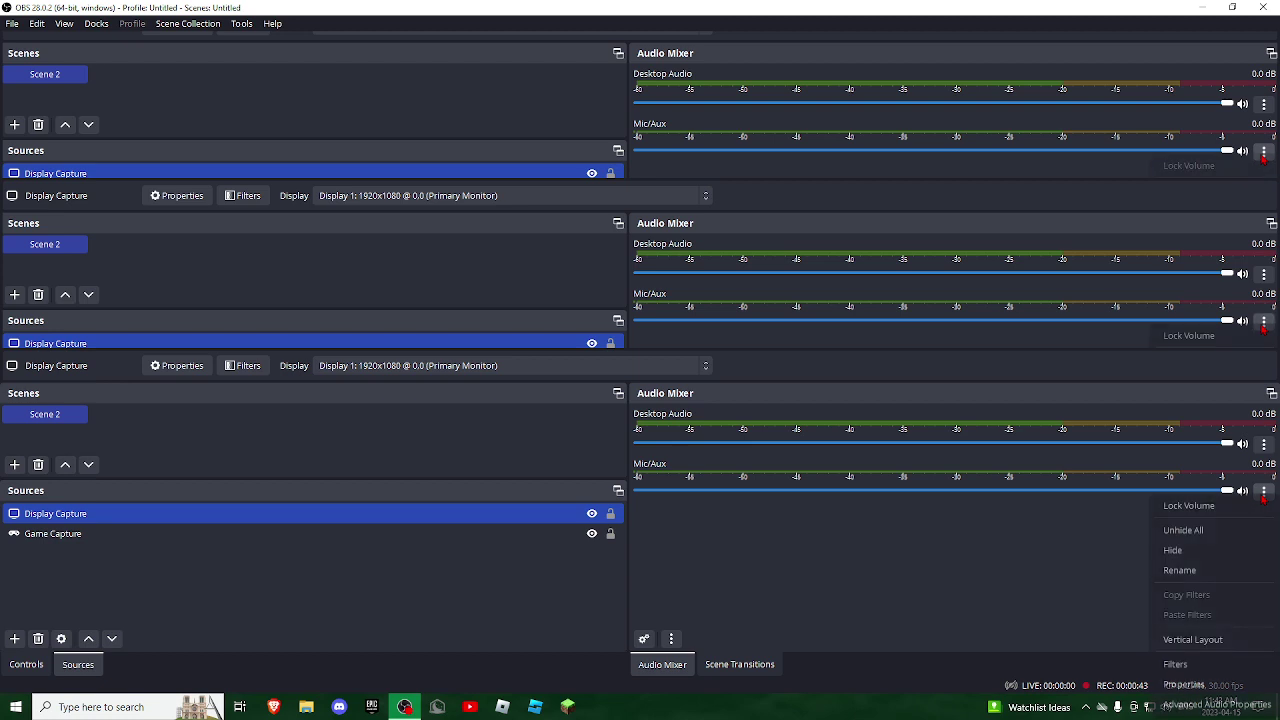
click(1194, 531)
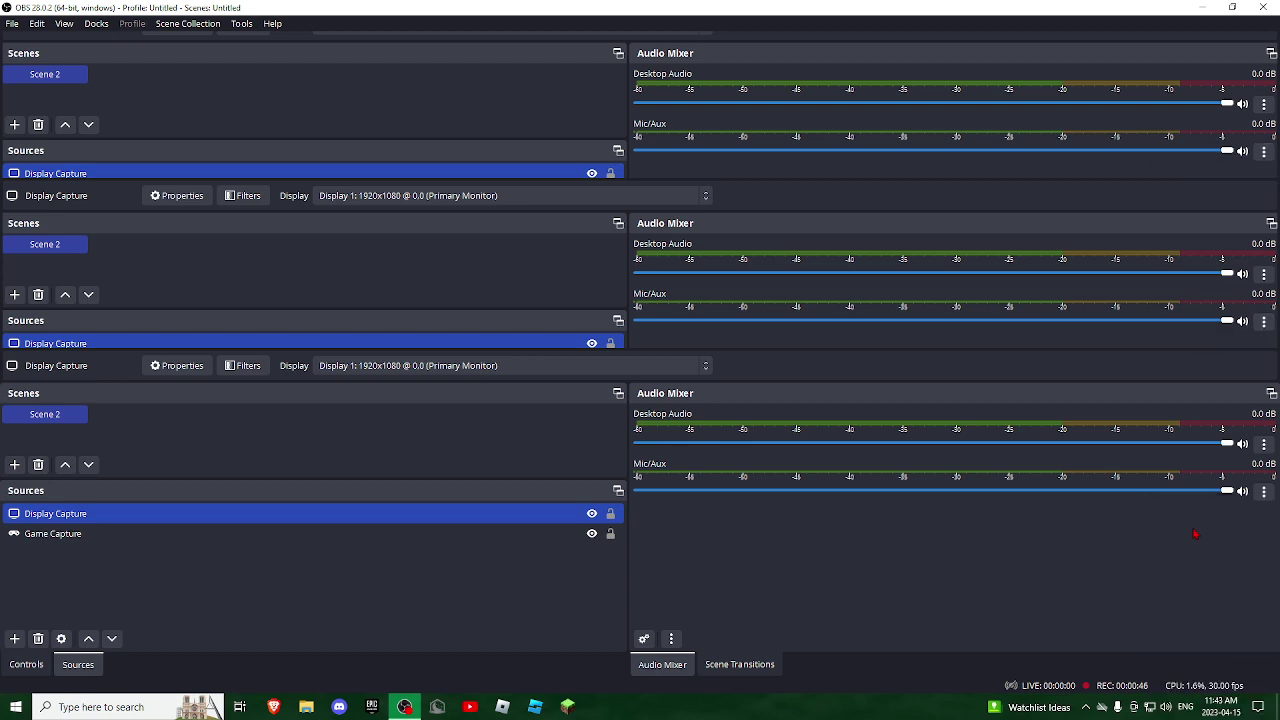
click(1264, 491)
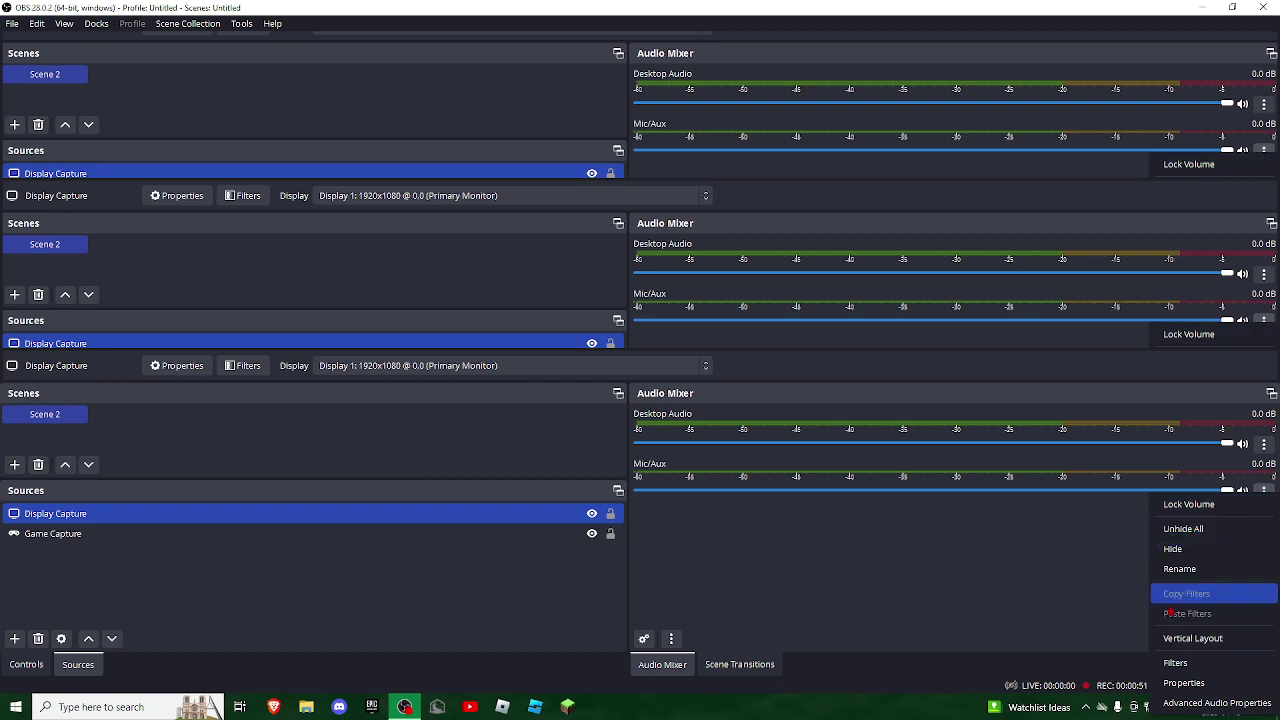
click(1188, 640)
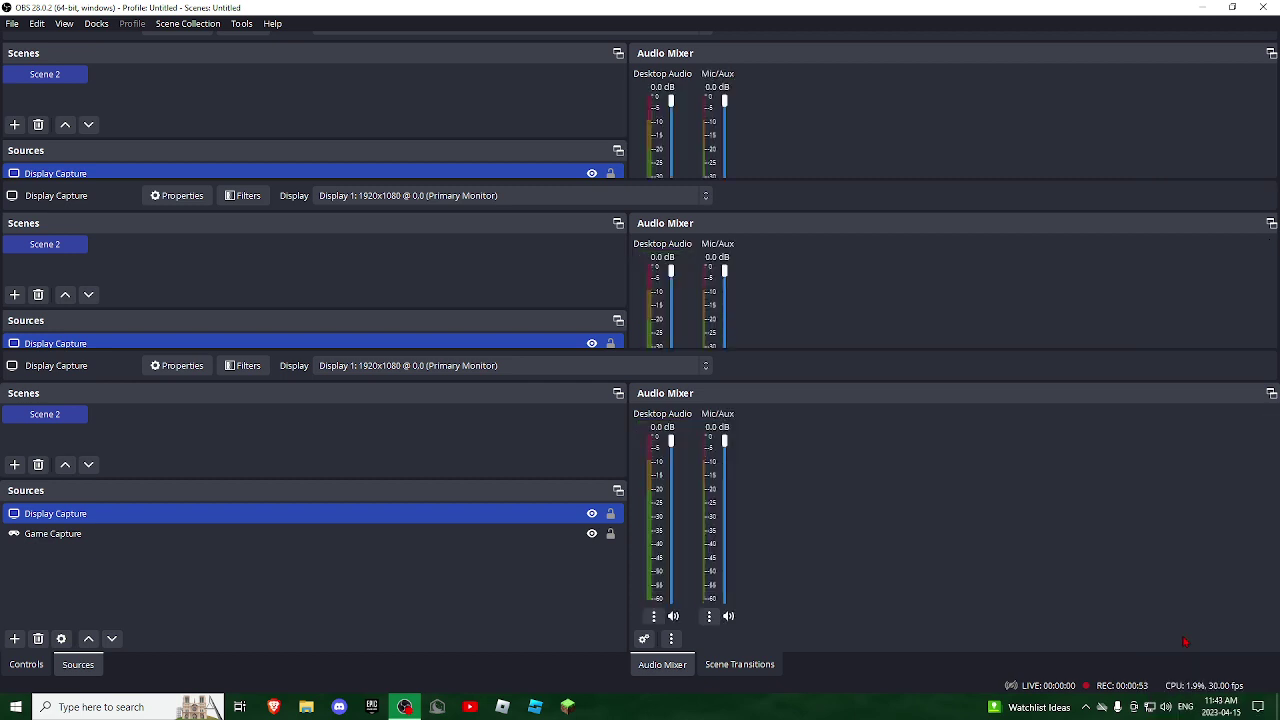
Step: Undock the Audio Mixer and dock it again as its own column beside Scene Transitions
click(1271, 393)
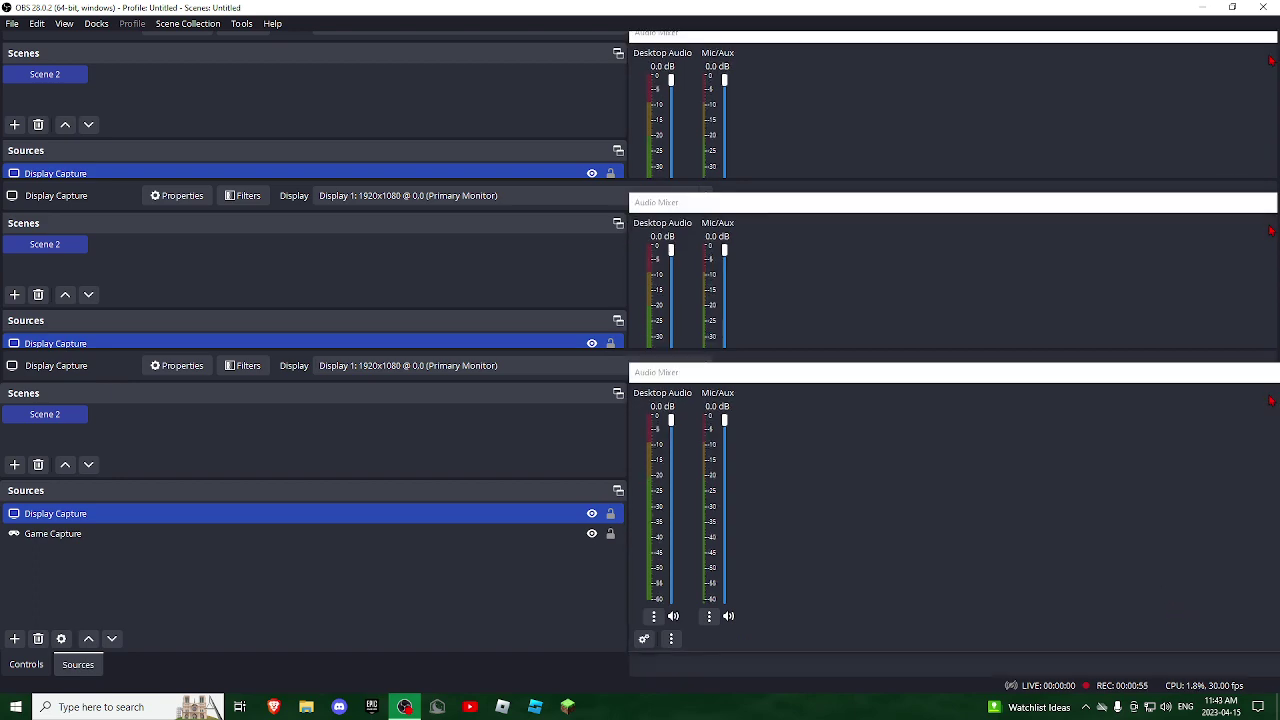
drag(1147, 38, 886, 54)
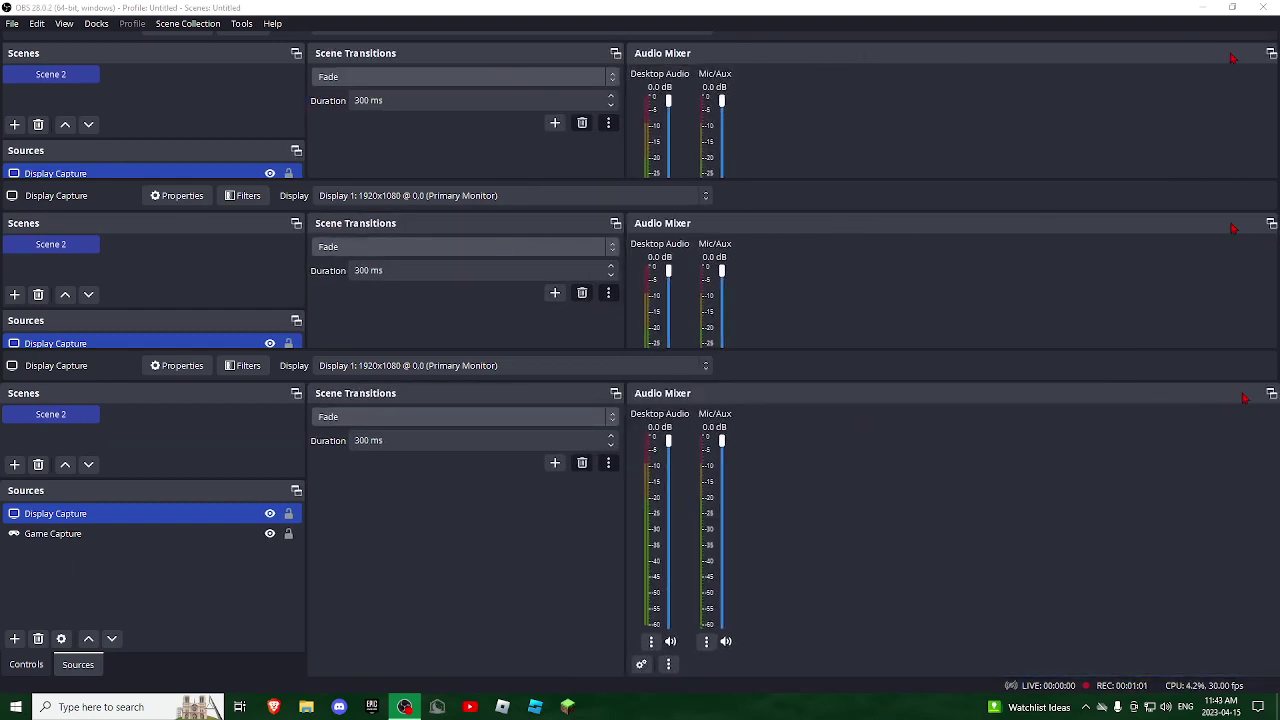
Step: Turn off Vertical Layout for the Audio Mixer
right_click(903, 396)
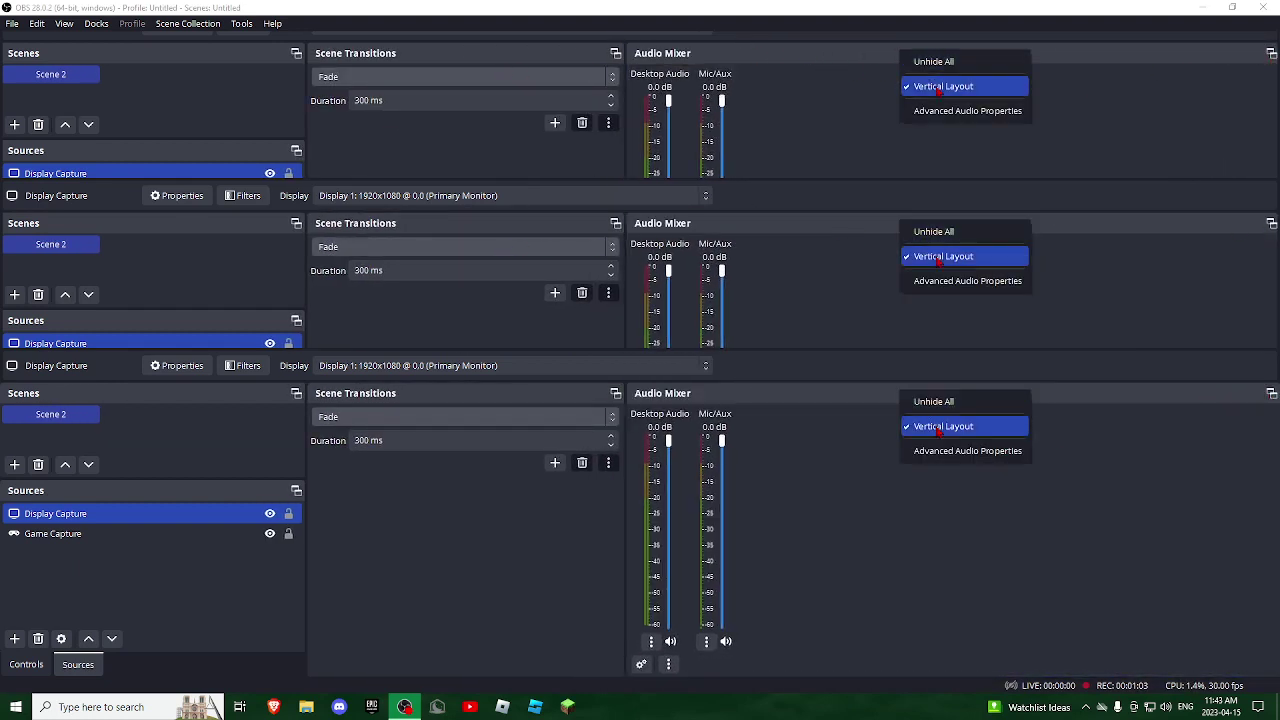
click(925, 426)
right_click(834, 396)
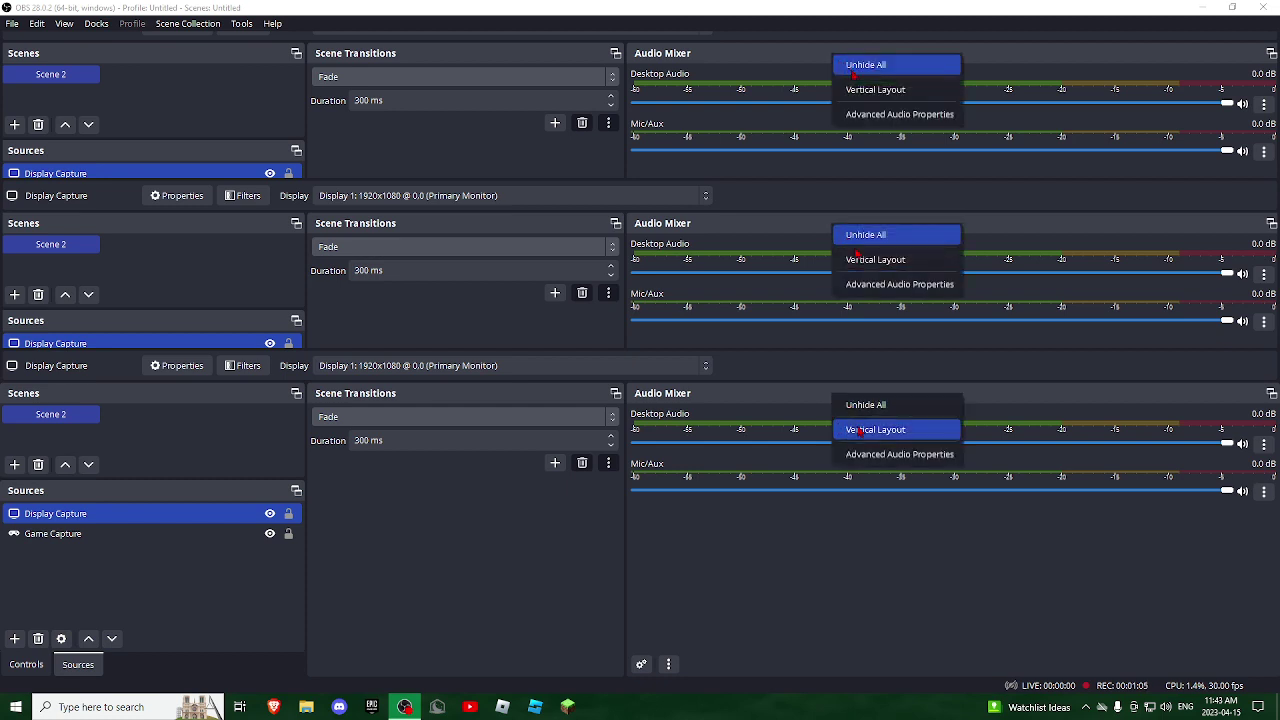
click(1121, 467)
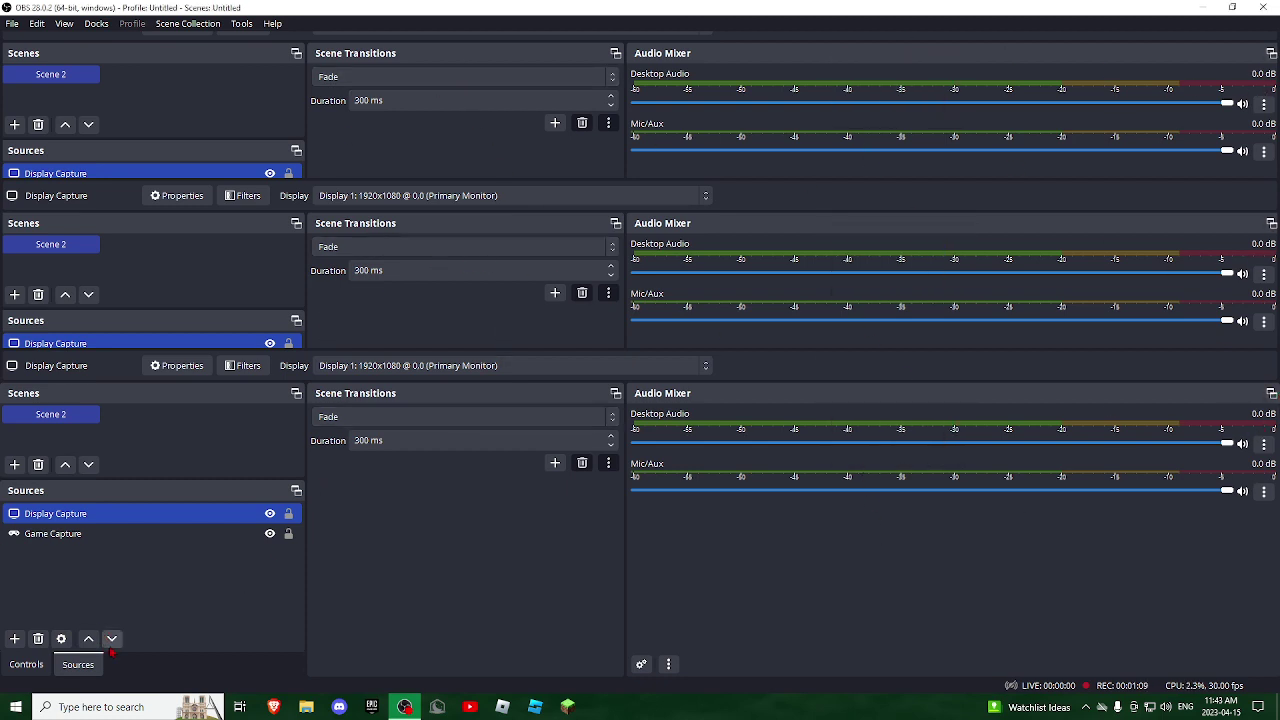
Step: Set the Display Capture source's capture method to Windows 10 (1903 and up)
click(61, 638)
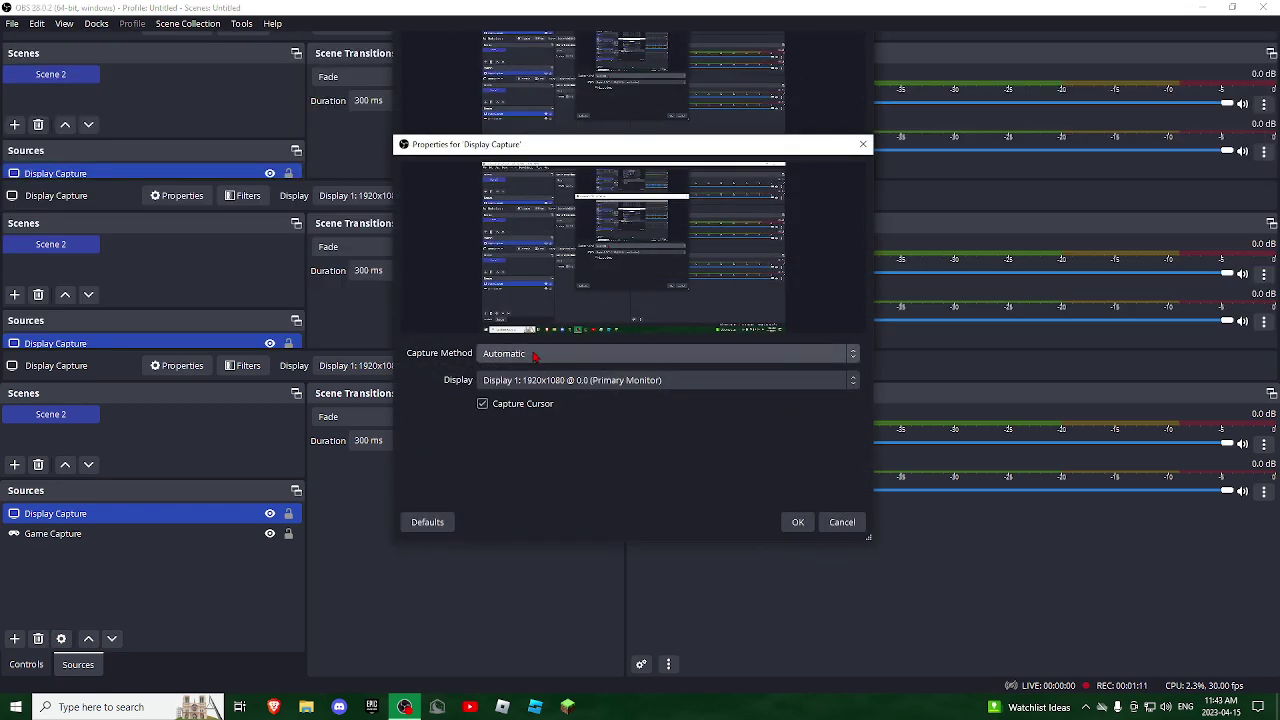
click(568, 355)
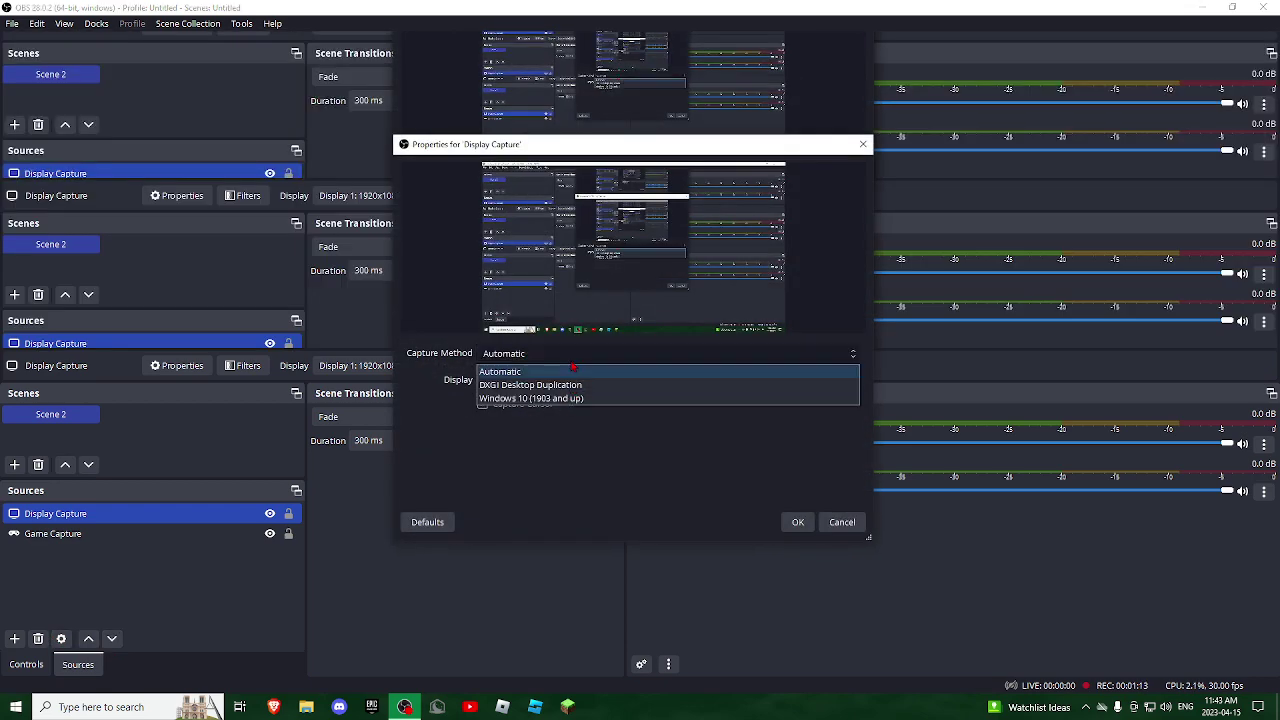
click(575, 384)
click(575, 354)
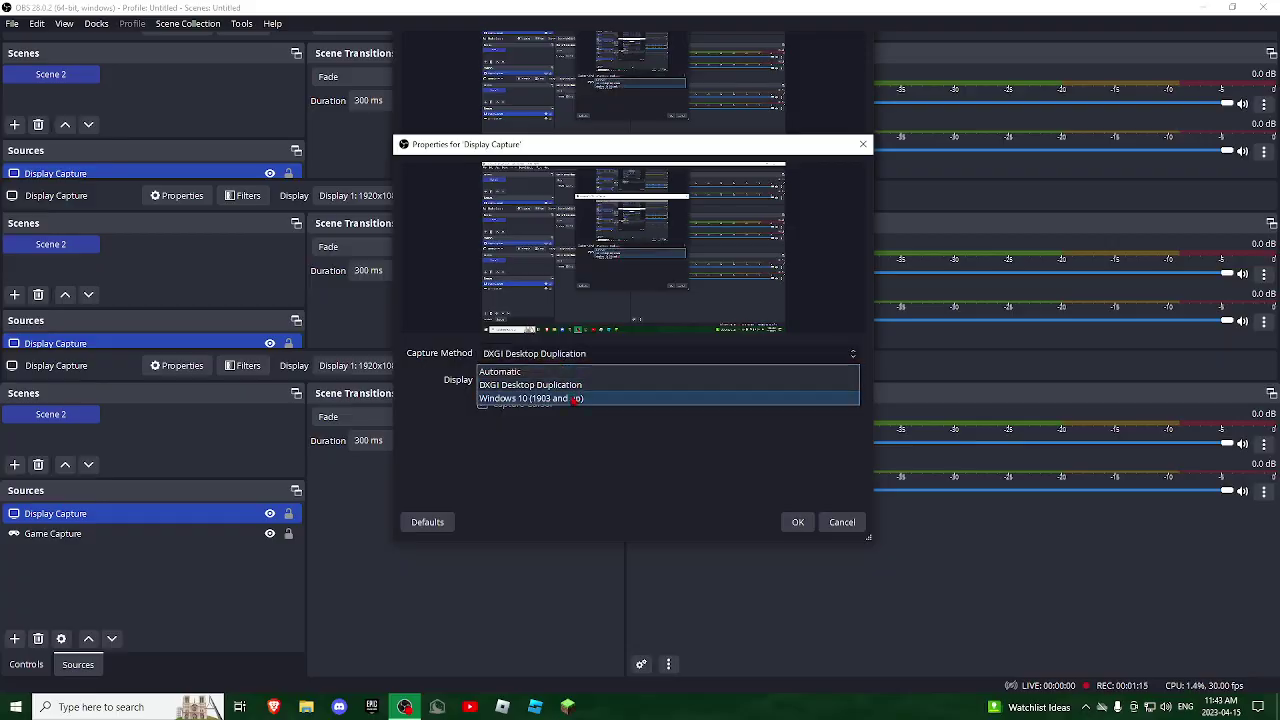
click(576, 398)
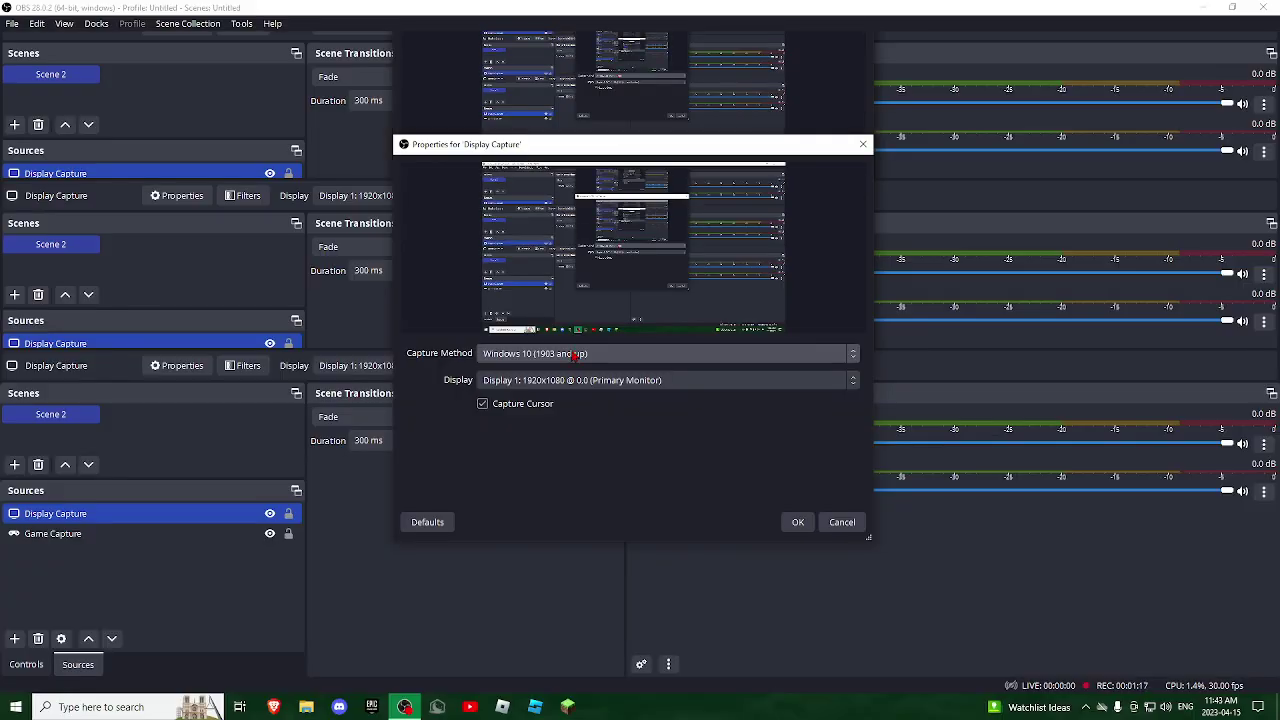
click(802, 525)
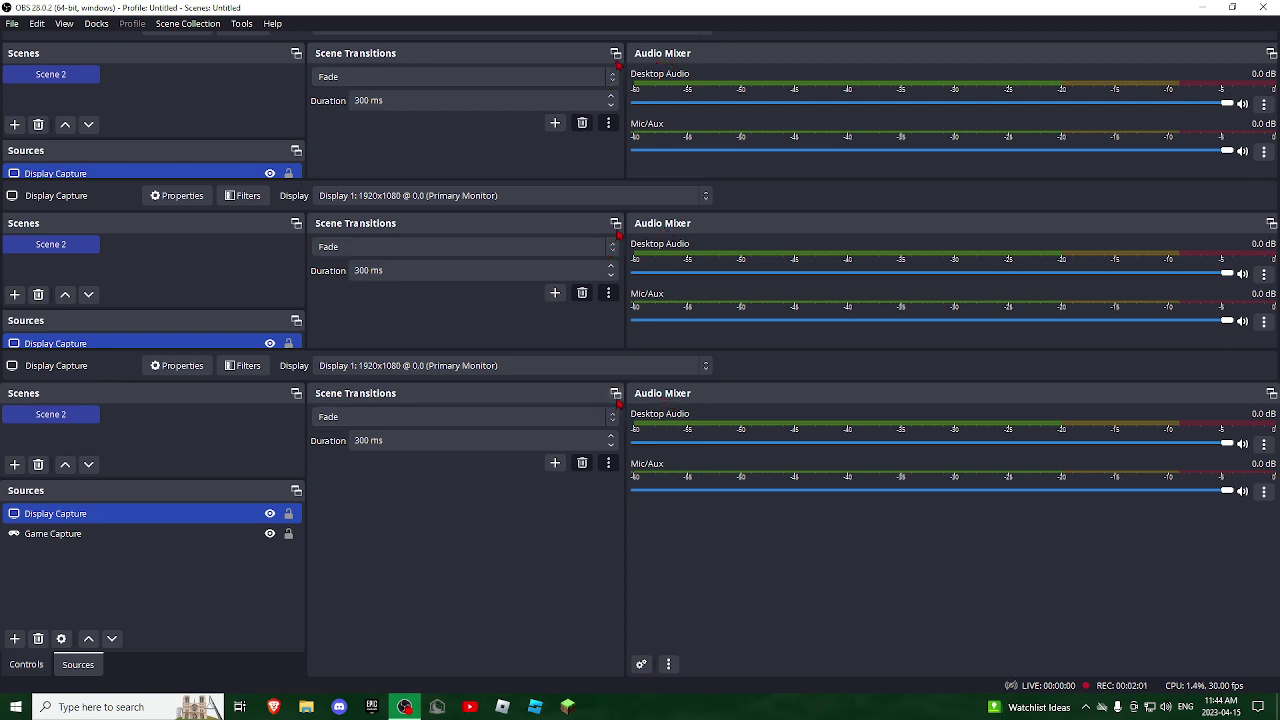
Step: Undock the Scene Transitions panel and try to add a Swipe transition
click(613, 54)
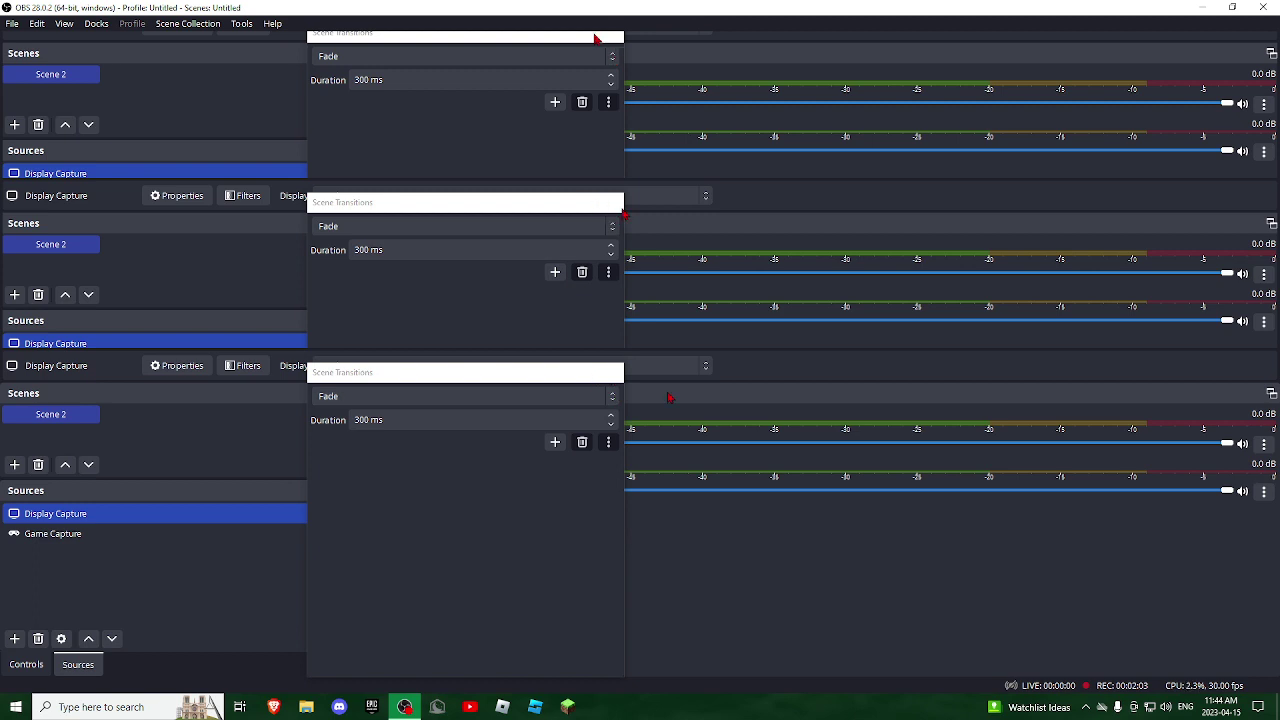
click(556, 103)
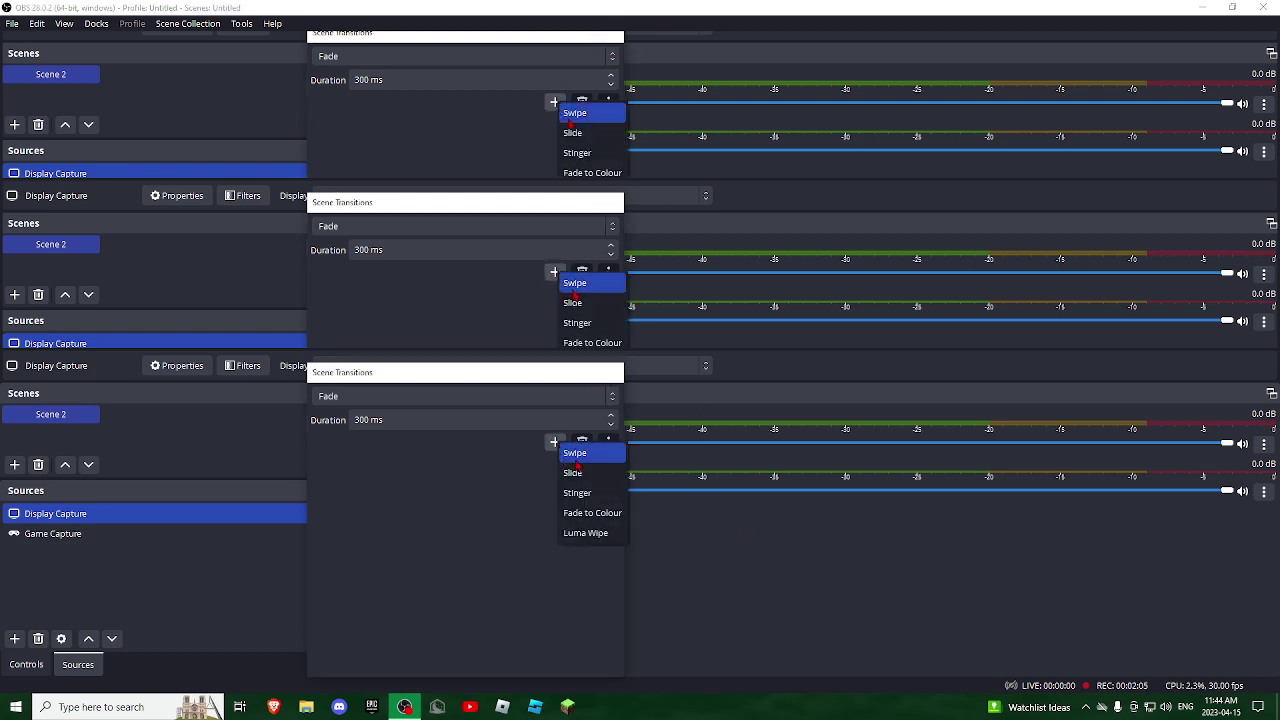
click(576, 112)
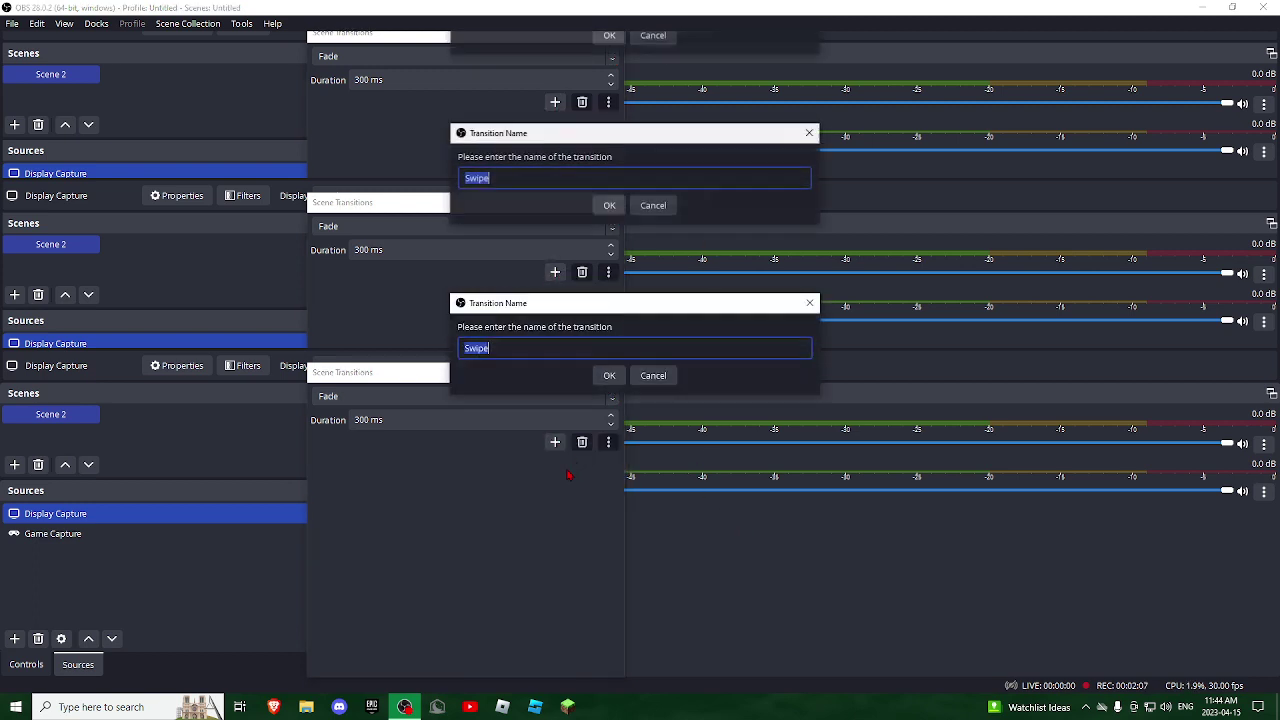
click(651, 36)
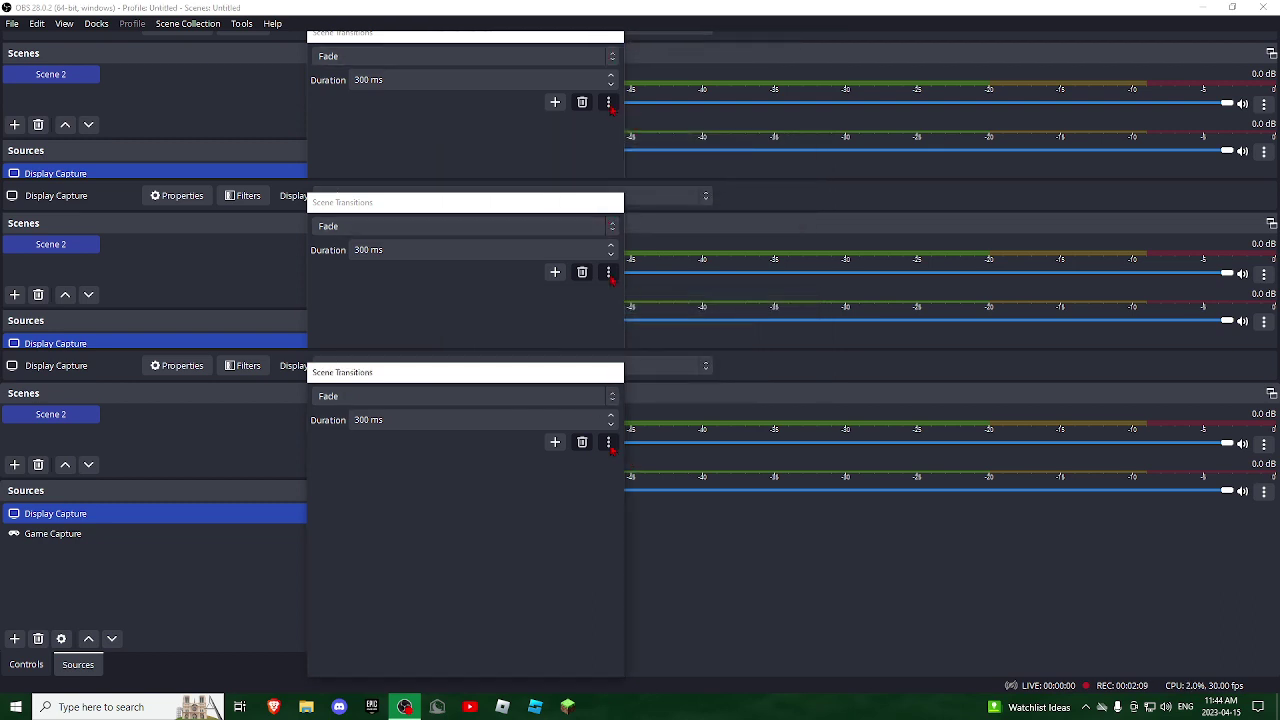
Step: Try to add a Fade to Colour scene transition
click(555, 445)
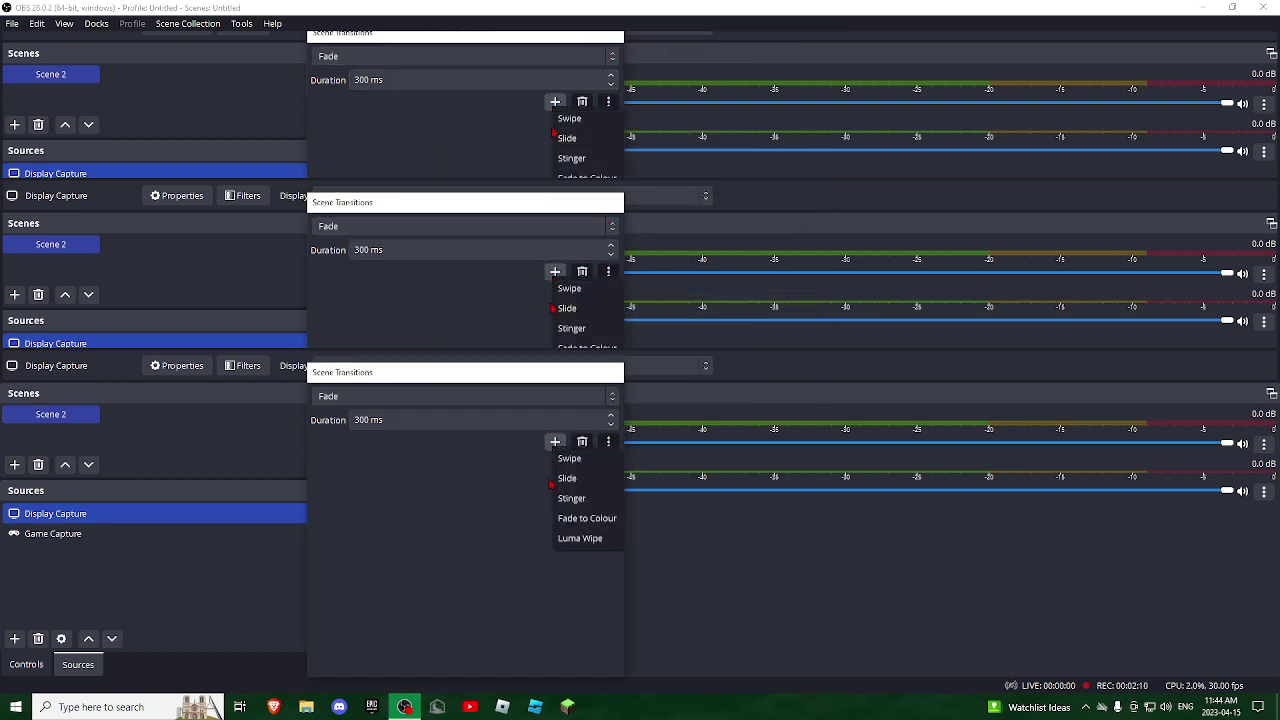
click(595, 520)
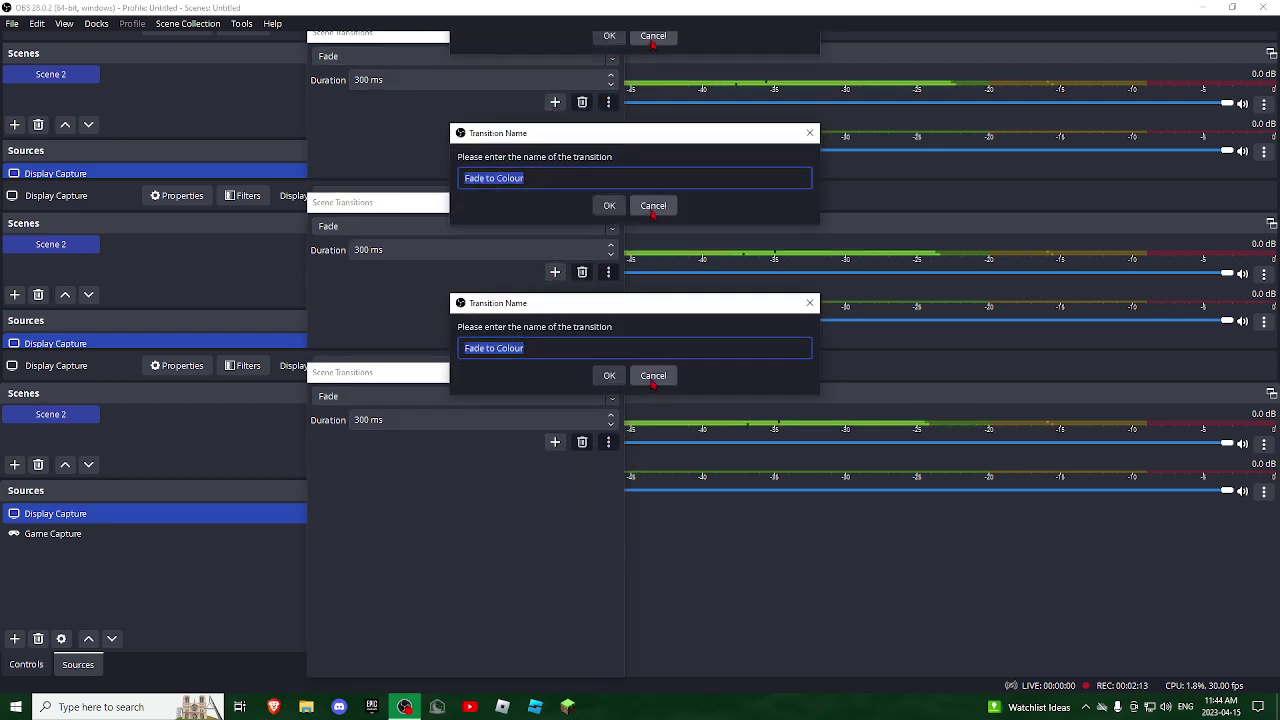
click(696, 350)
click(653, 375)
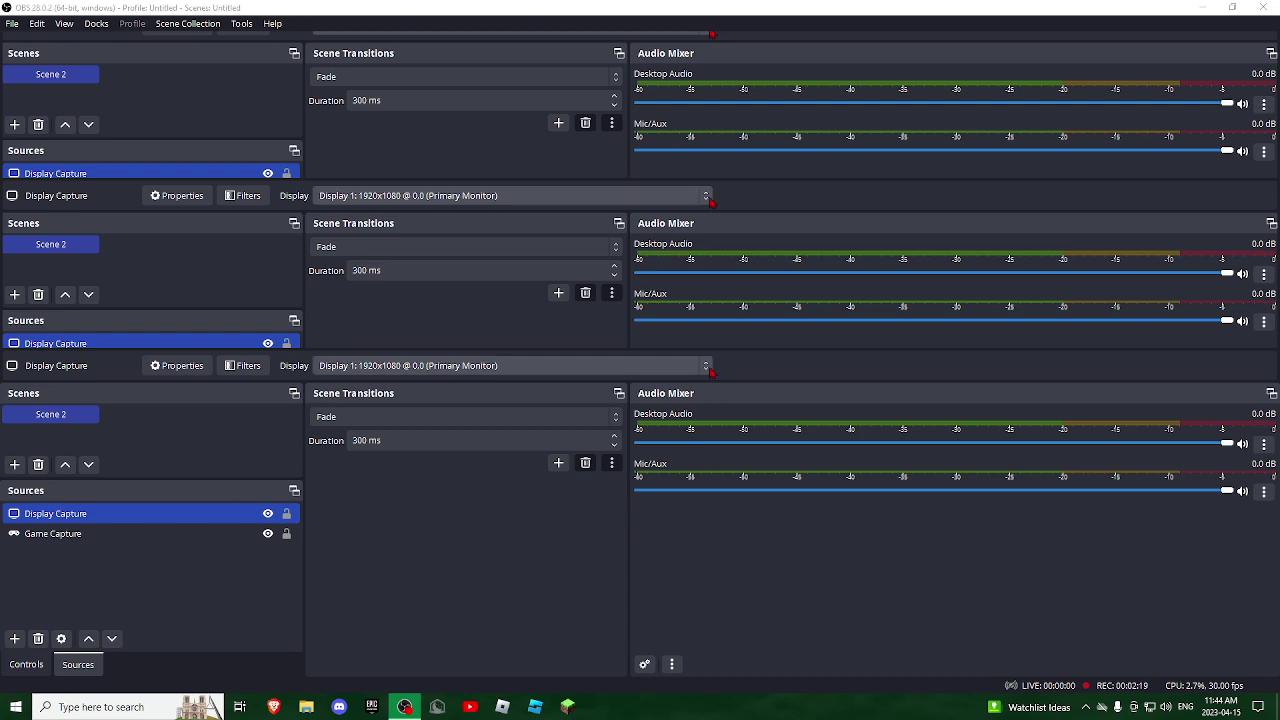
Step: Review the properties and the effect filters of the Display Capture source
click(177, 195)
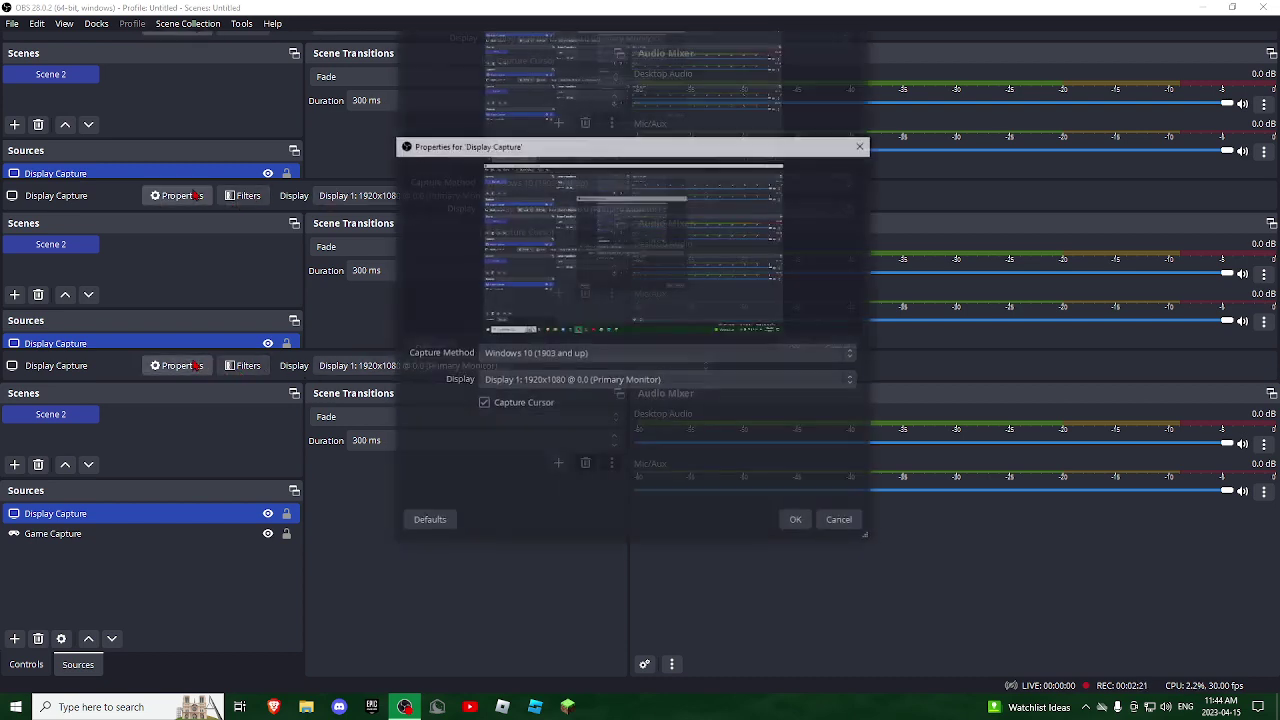
click(798, 521)
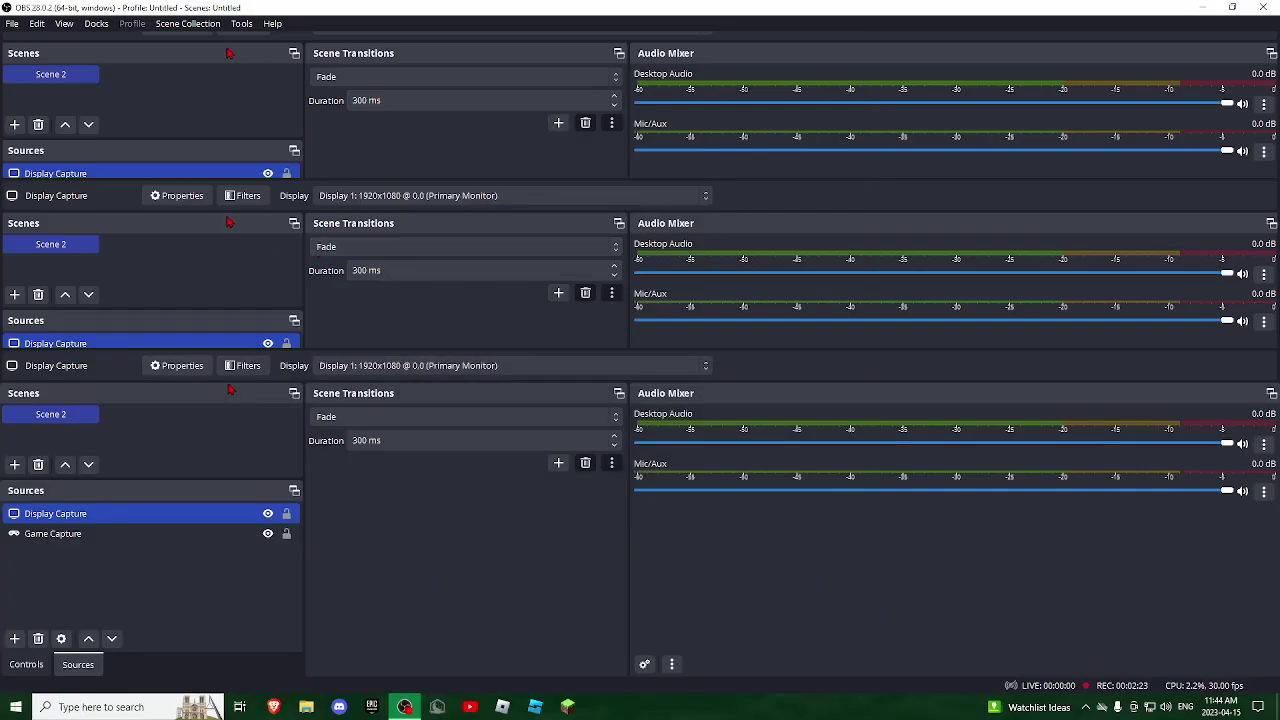
click(245, 196)
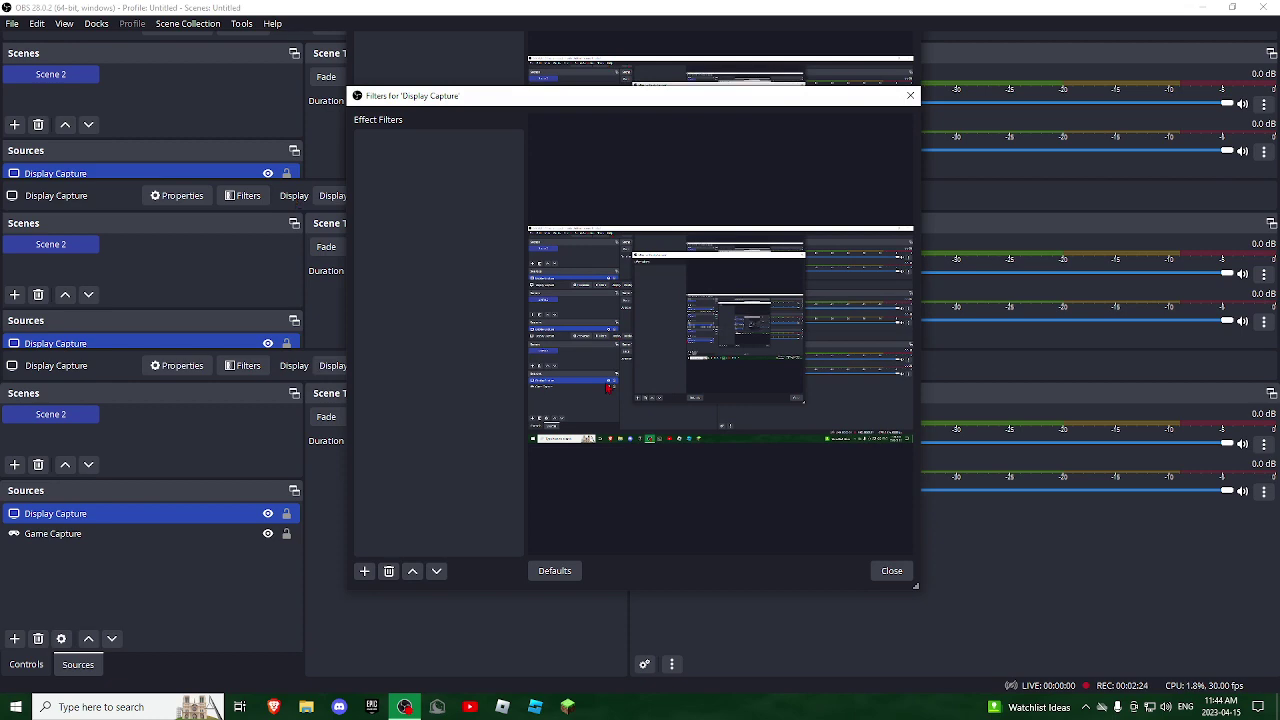
click(891, 571)
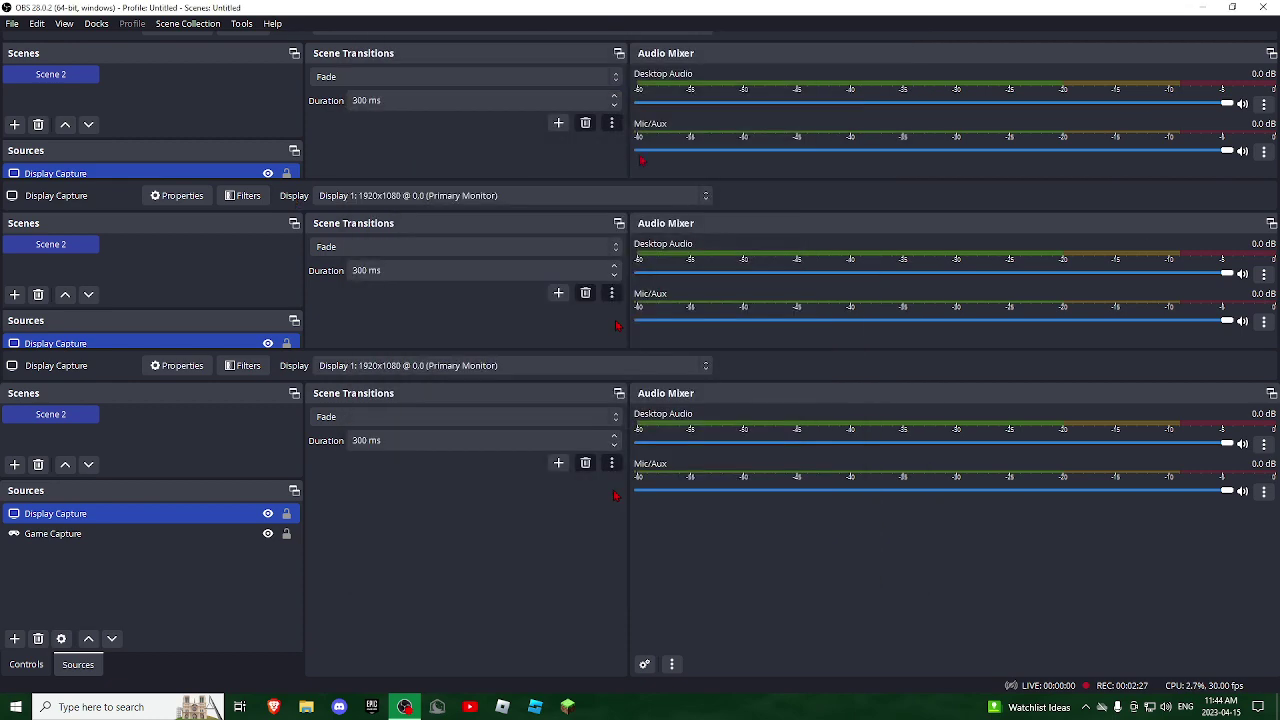
Step: Try the Active Sources Only option and the Desktop Audio volume adjustment in the advanced audio properties
click(650, 669)
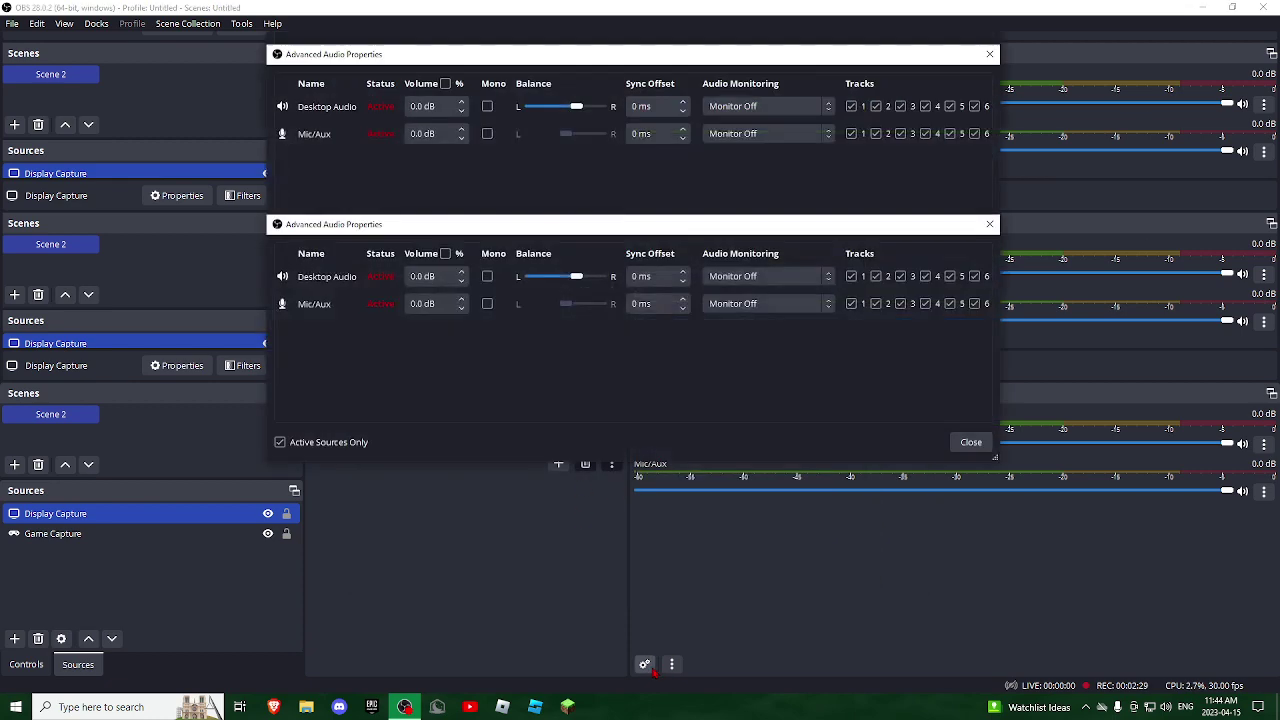
click(280, 442)
click(280, 442)
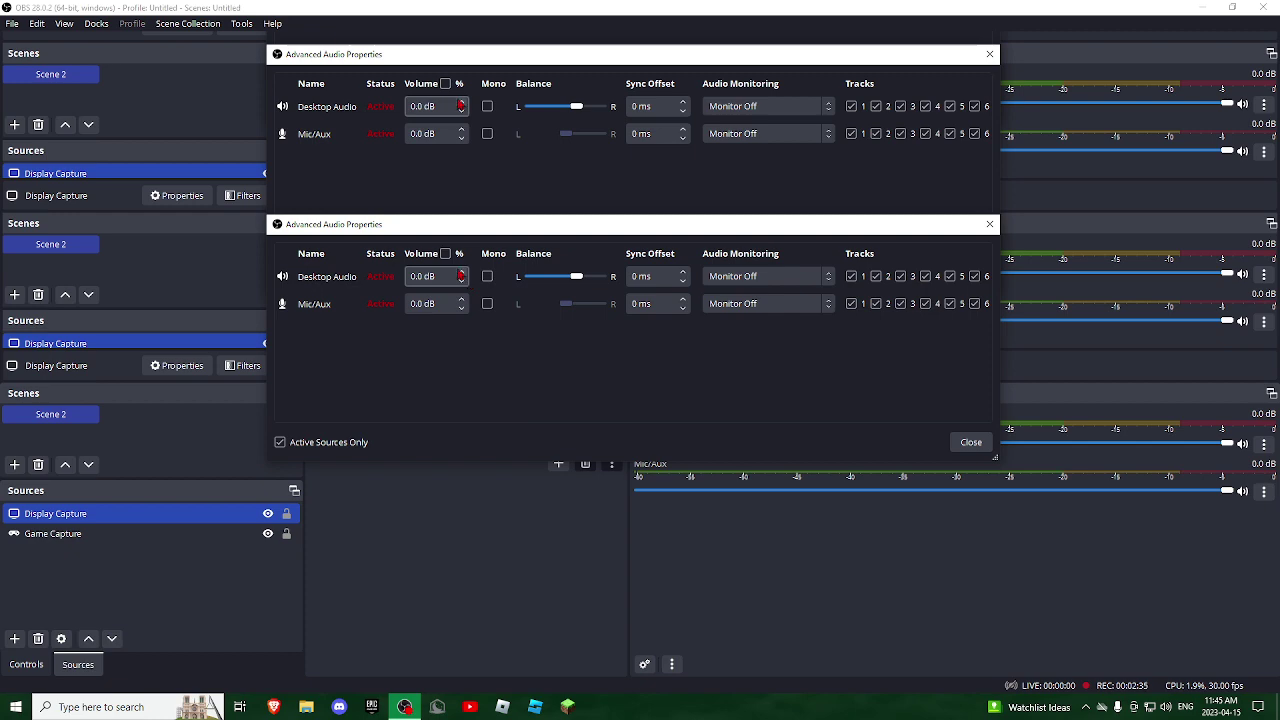
click(462, 104)
click(462, 111)
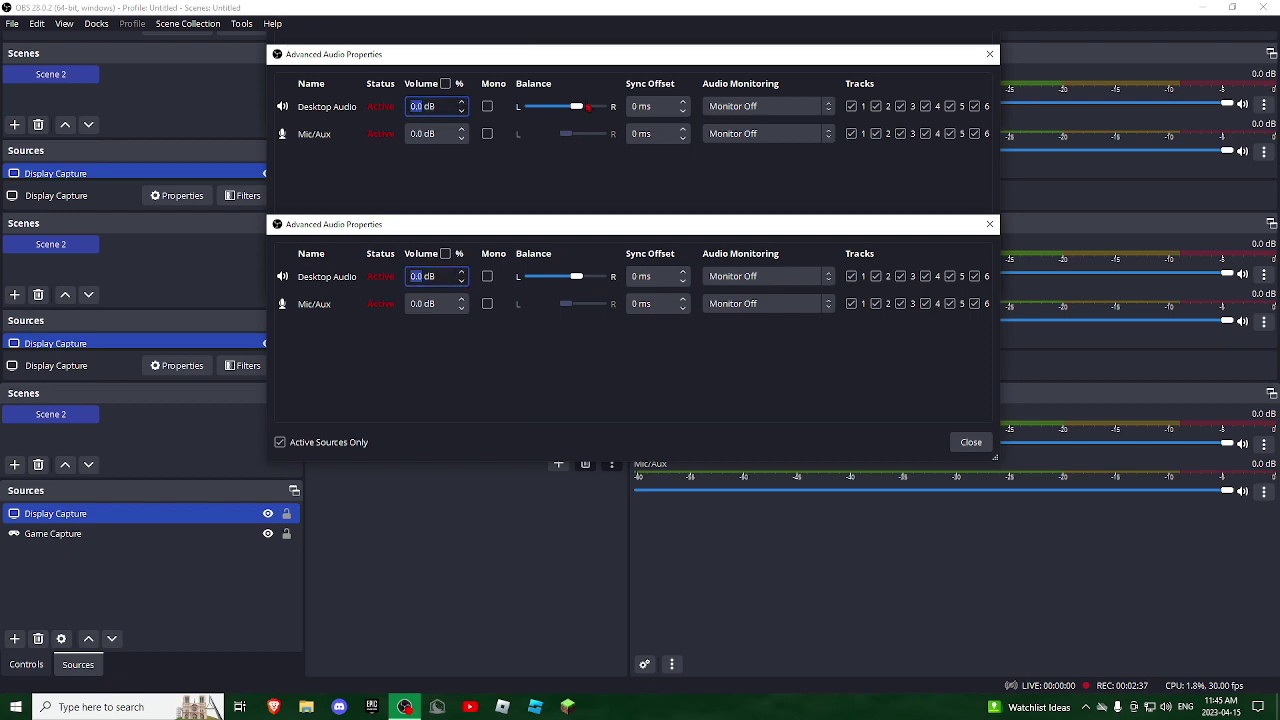
click(971, 442)
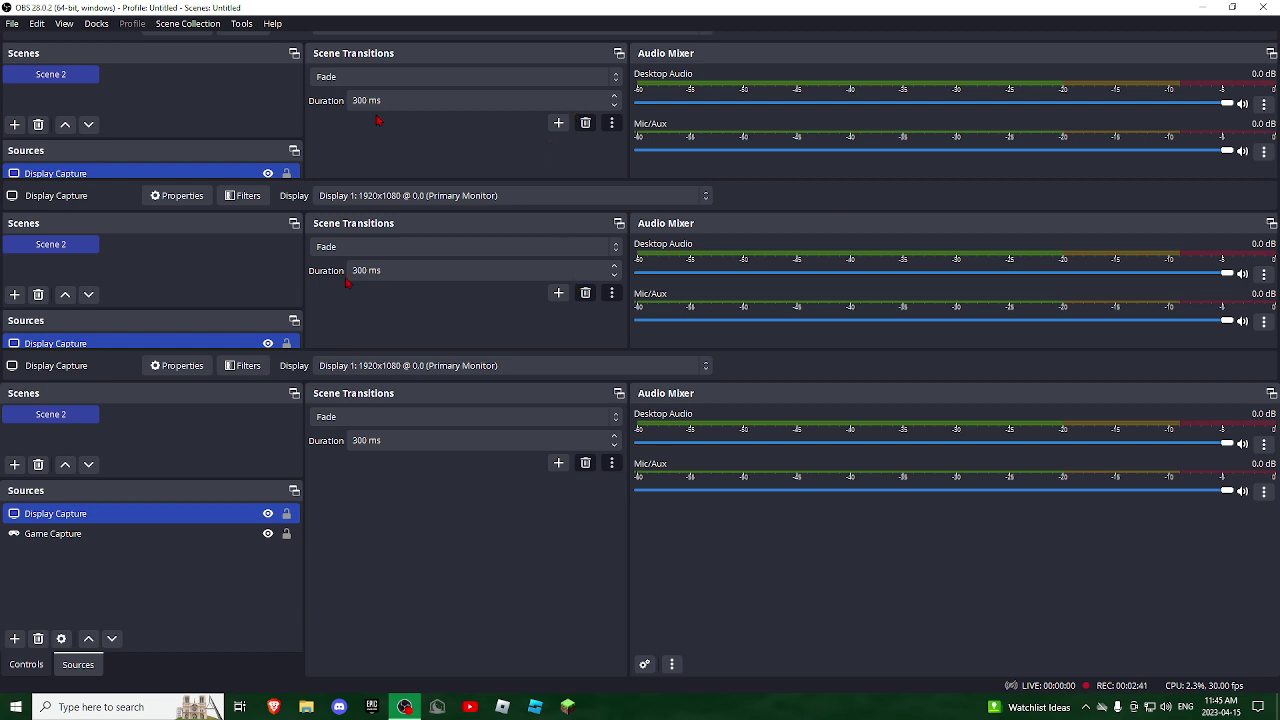
Step: Show the Controls dock and review the virtual camera's output type and output selection settings
click(26, 664)
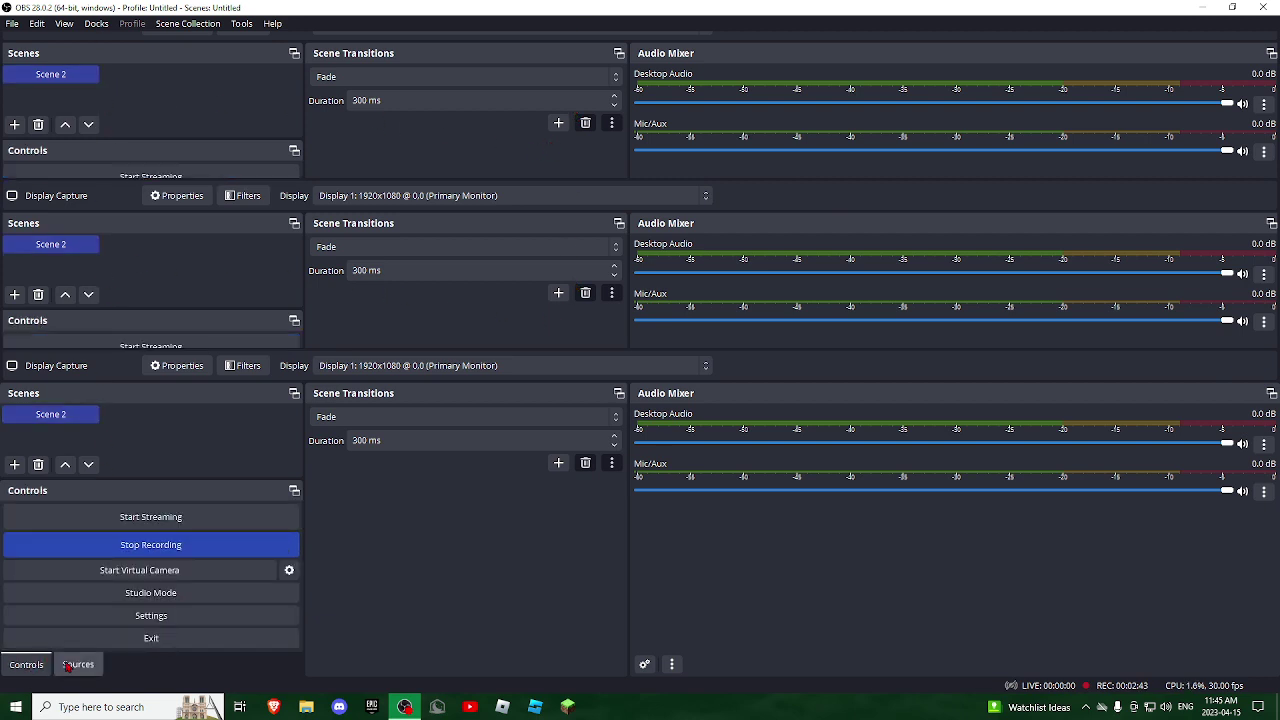
click(290, 570)
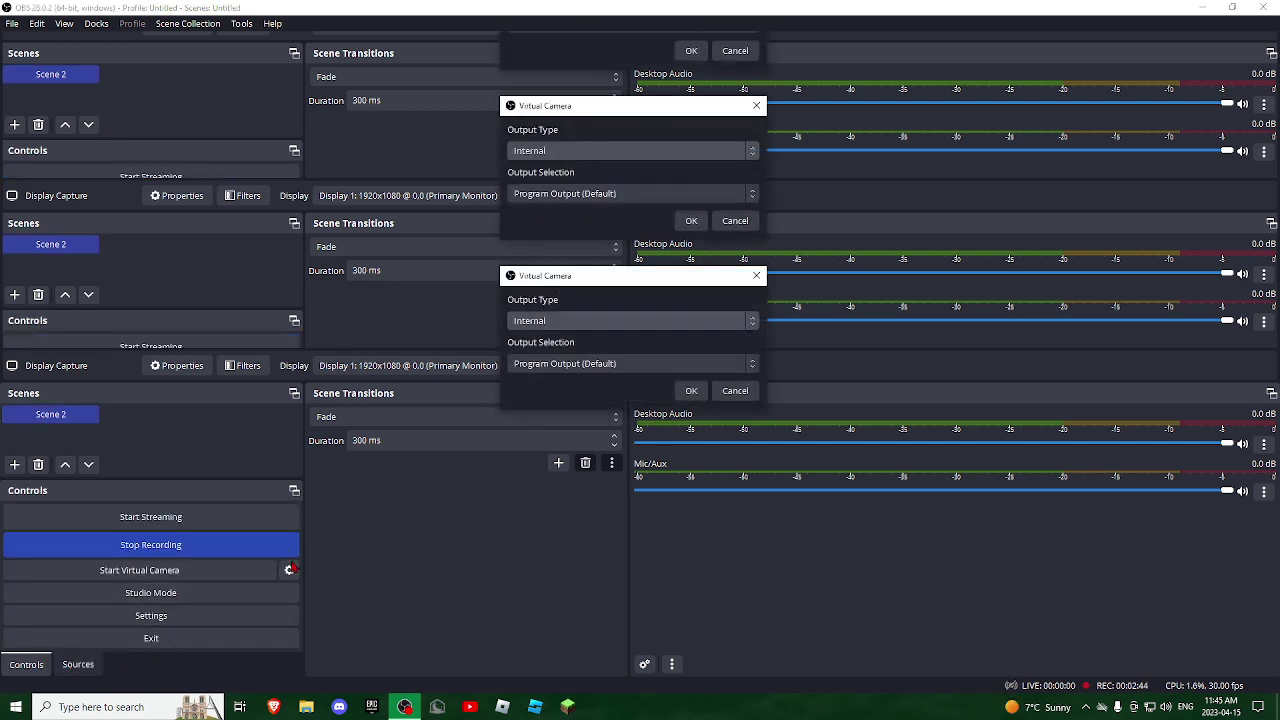
click(728, 392)
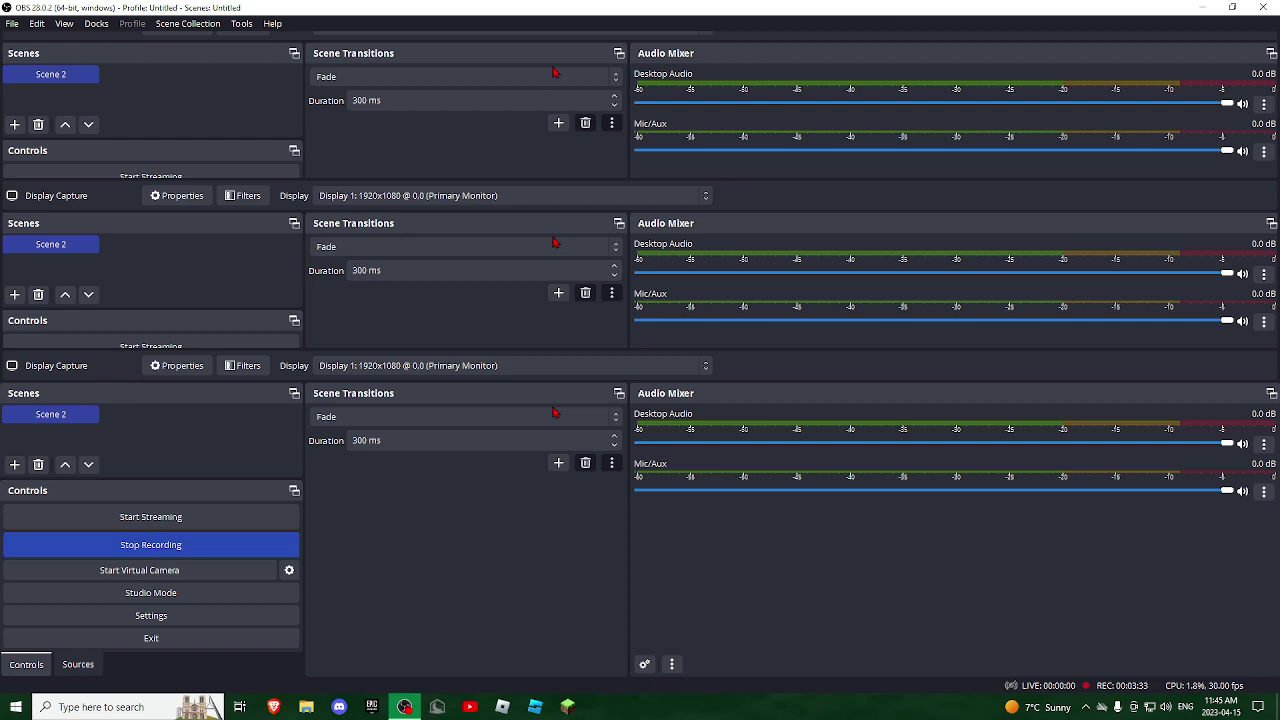
Step: Review the Active Sources Only option in the advanced audio properties
click(645, 664)
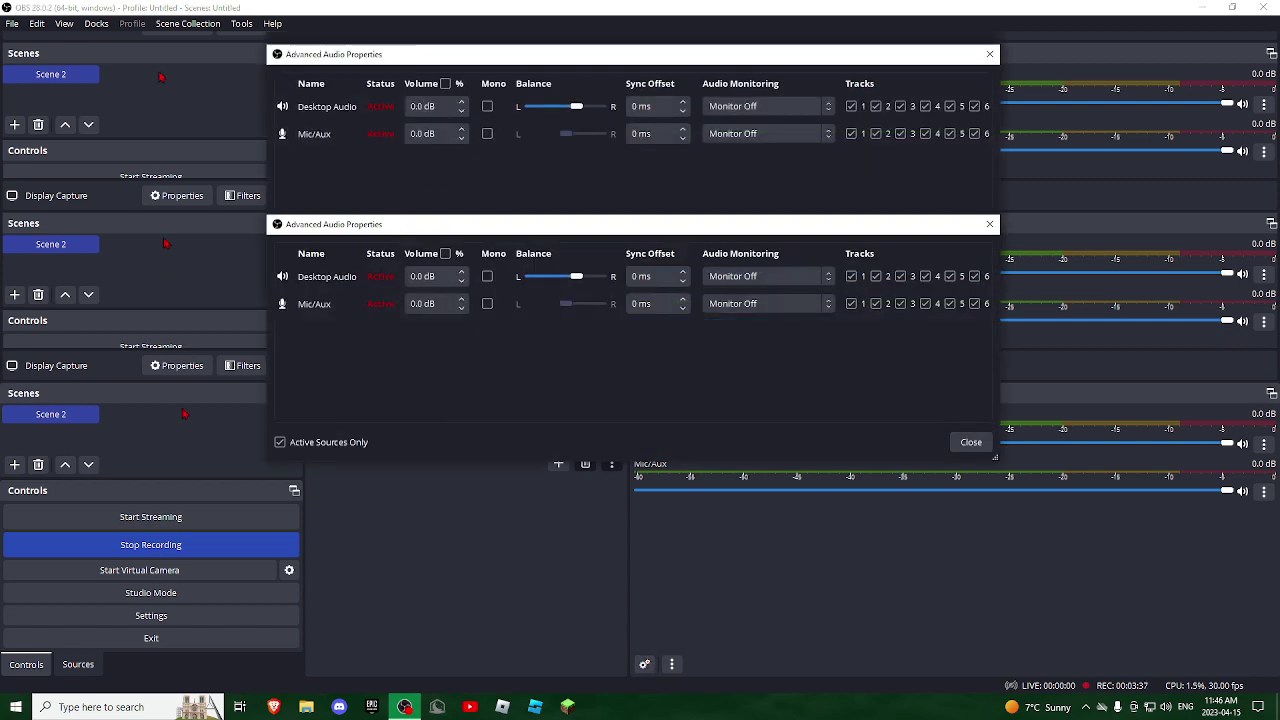
click(309, 446)
click(968, 442)
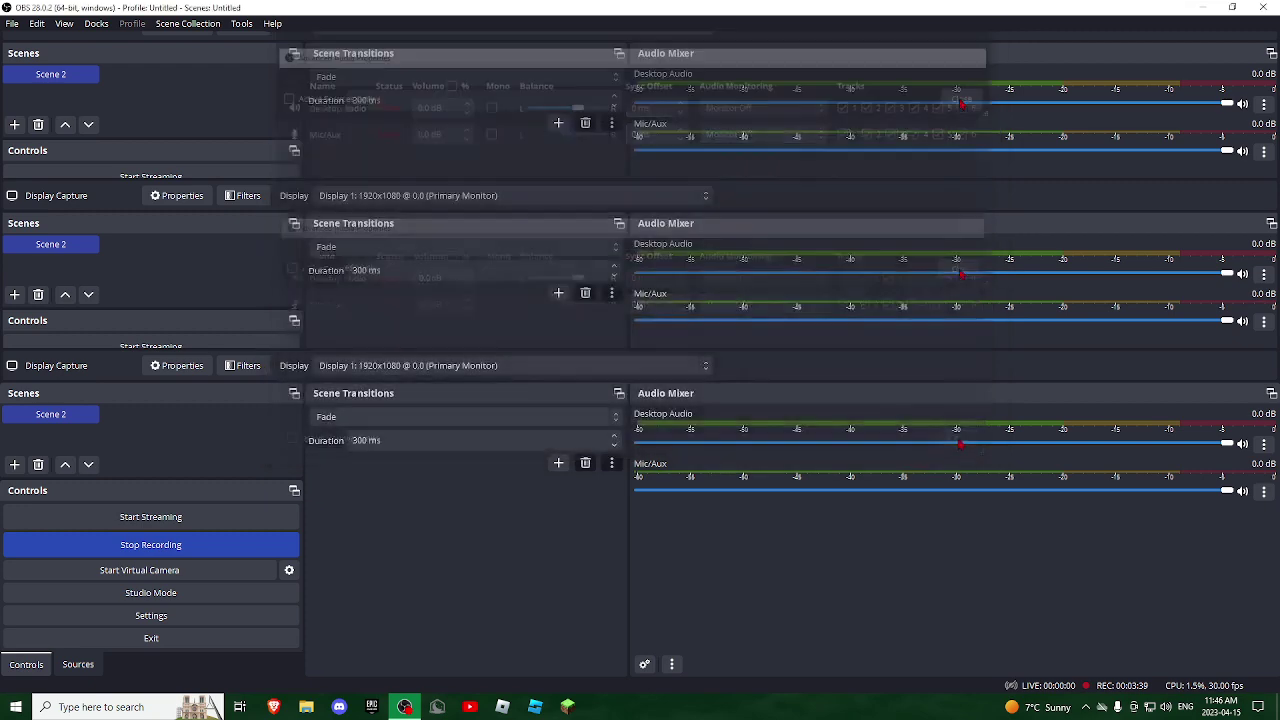
Step: Unhide all audio sources in the Audio Mixer
click(672, 664)
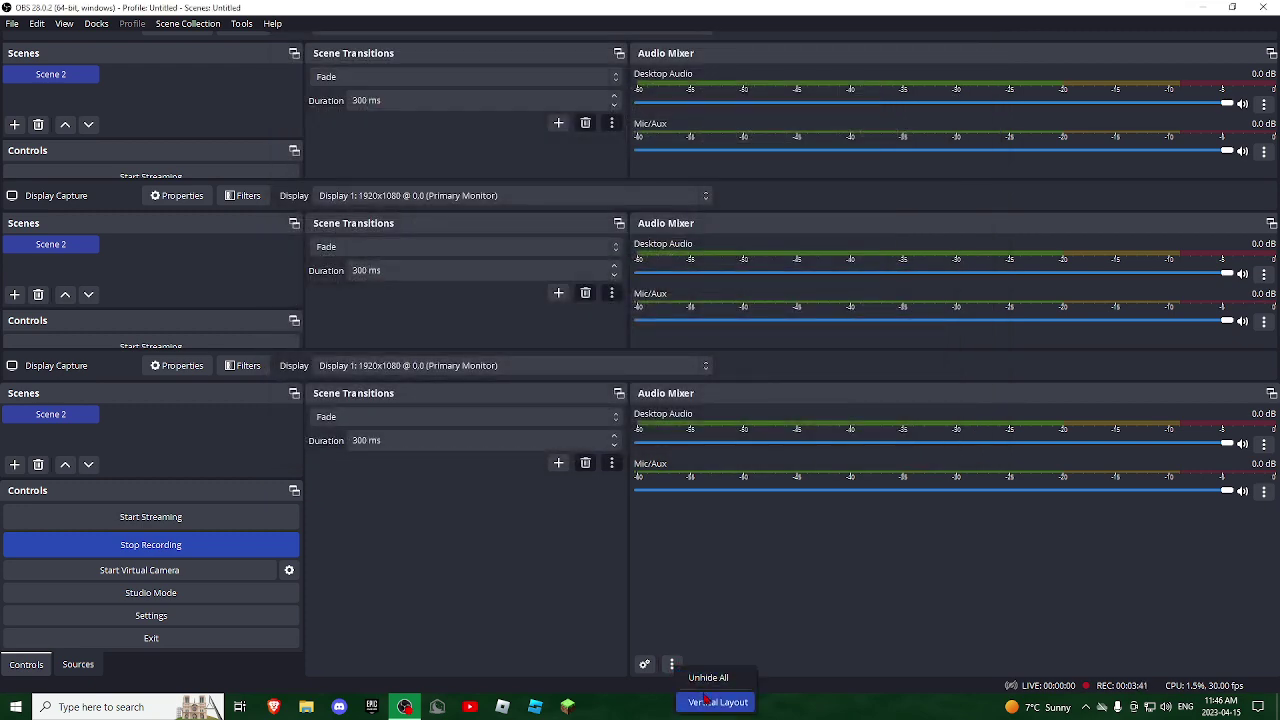
click(702, 677)
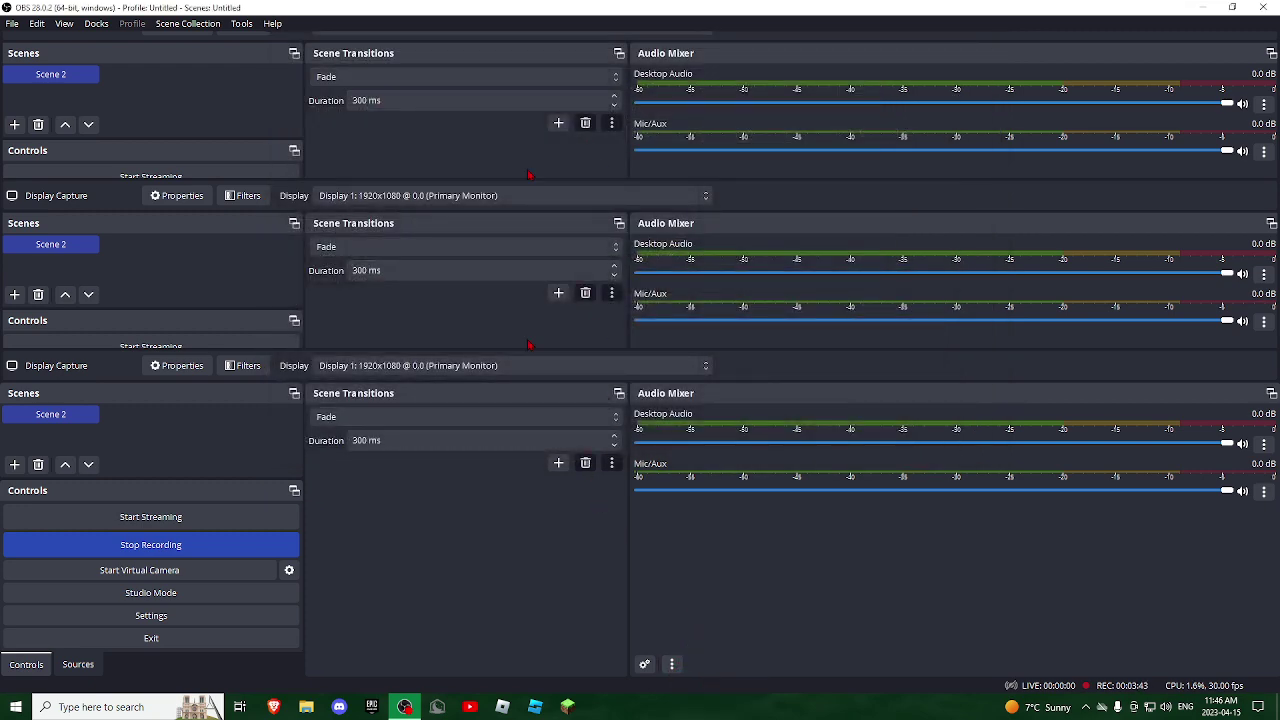
click(667, 666)
click(448, 623)
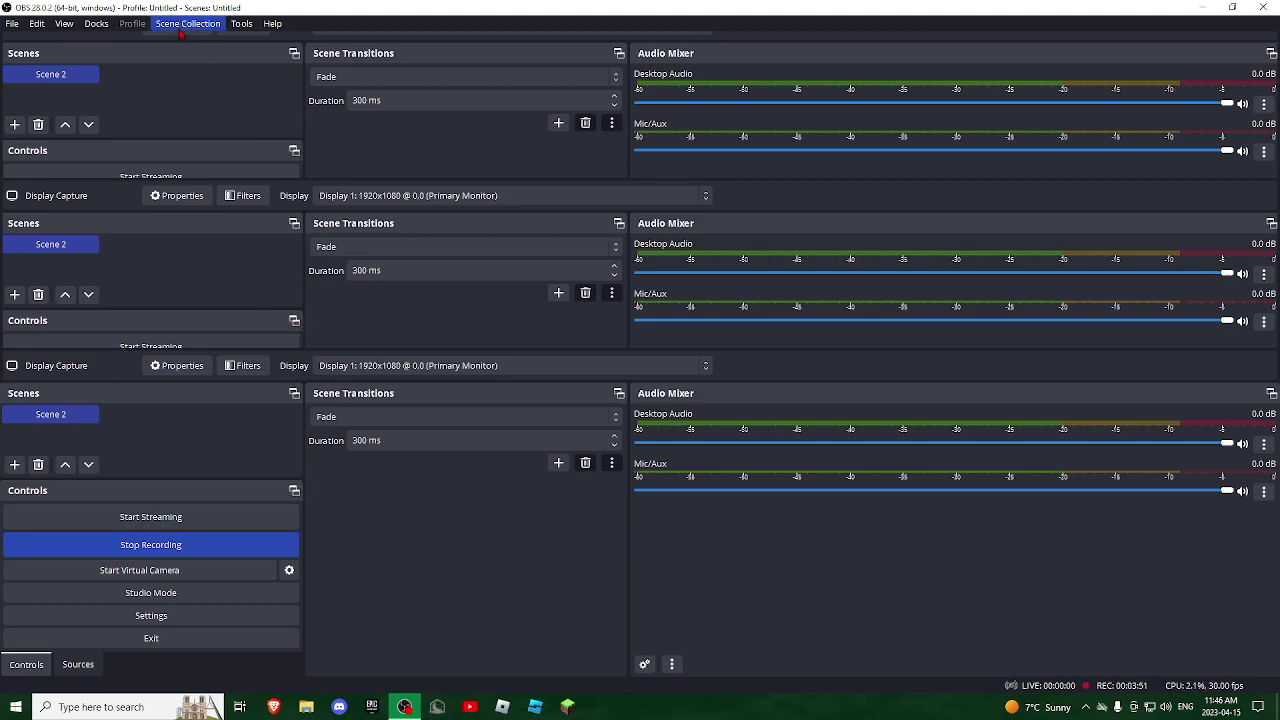
Step: Move the Display Capture source downward within the preview canvas, leaving an empty area above it
drag(180, 38, 155, 267)
drag(104, 546, 218, 649)
drag(207, 452, 194, 359)
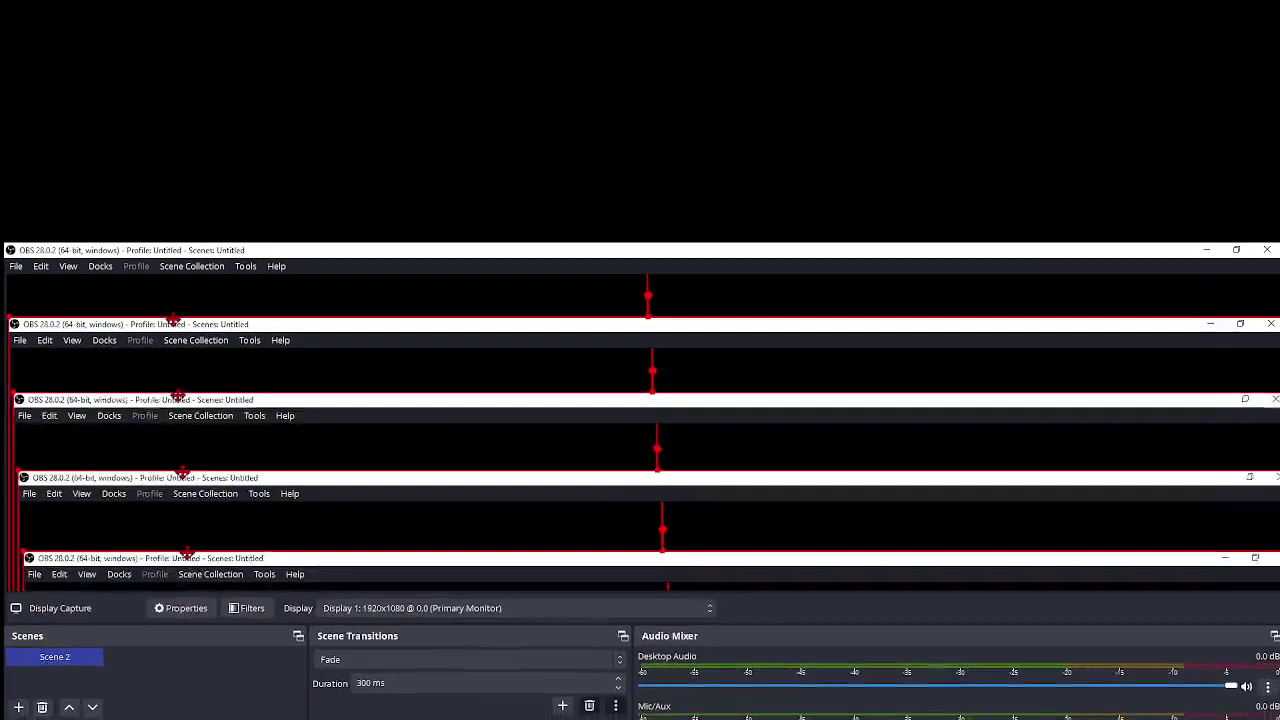
drag(181, 270, 178, 246)
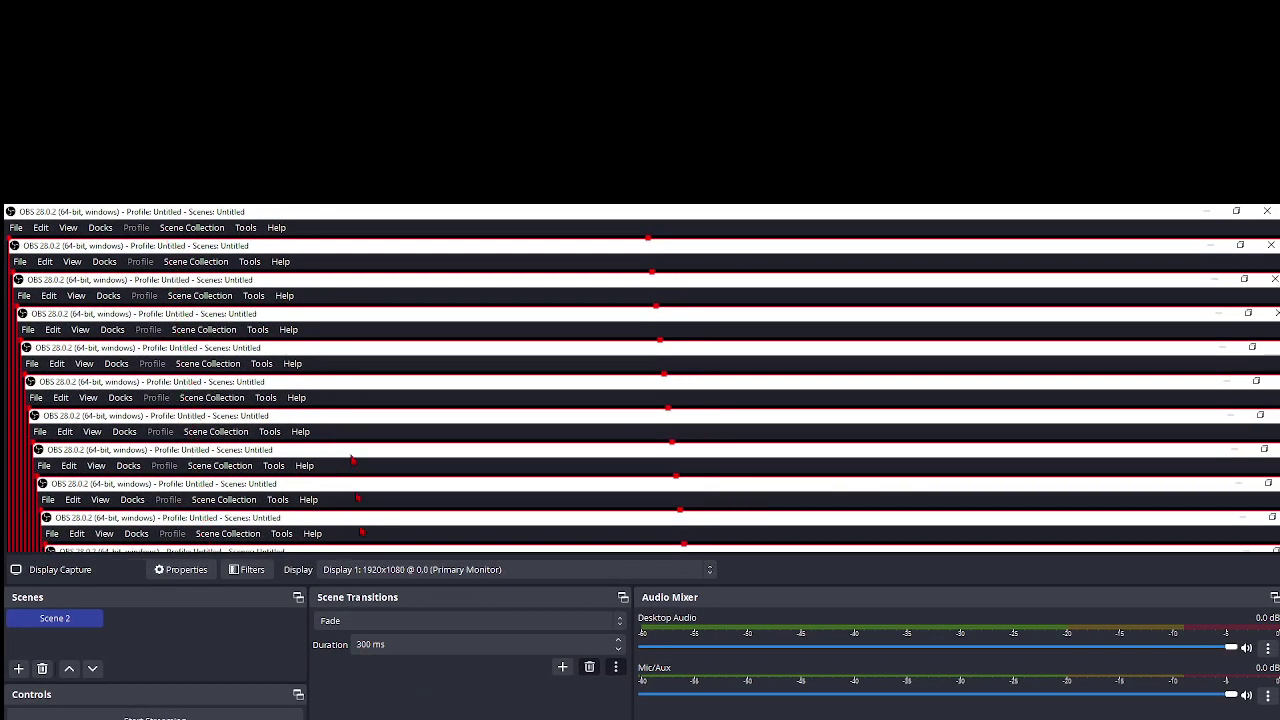